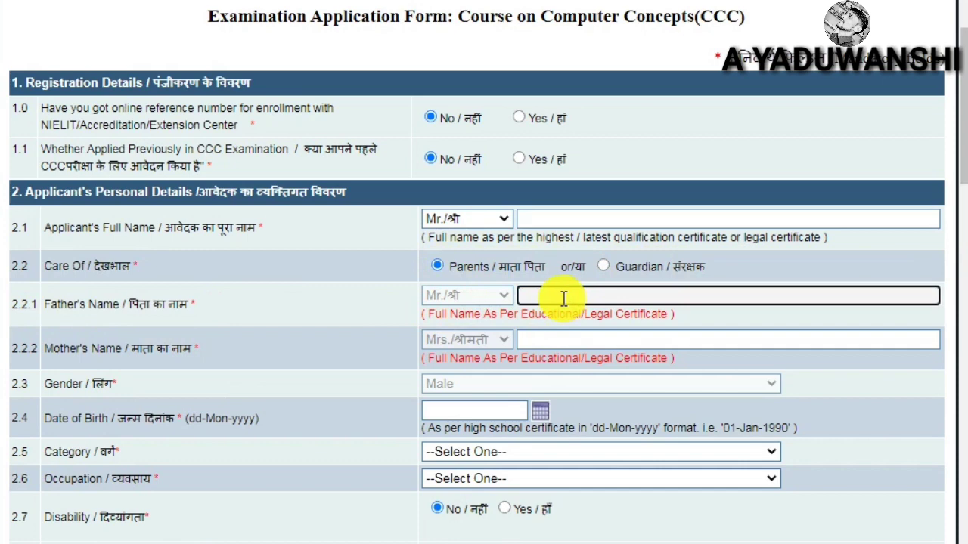
pyautogui.moveTo(49, 349); pyautogui.dragTo(270, 353)
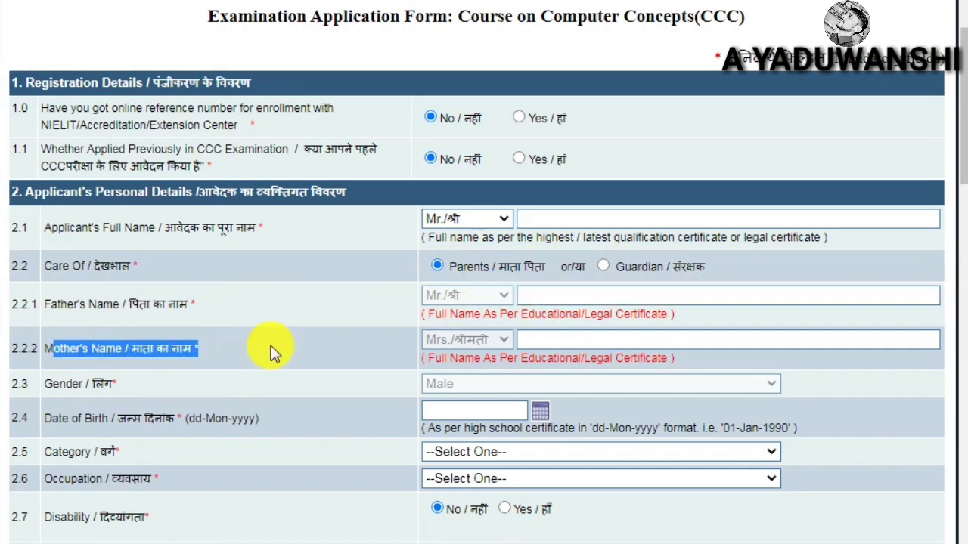
pyautogui.click(562, 341)
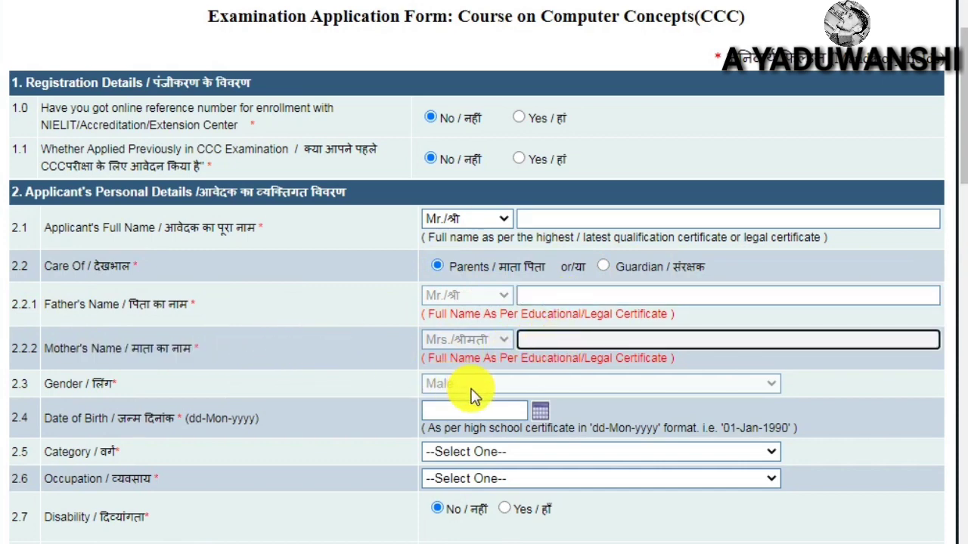
pyautogui.click(507, 386)
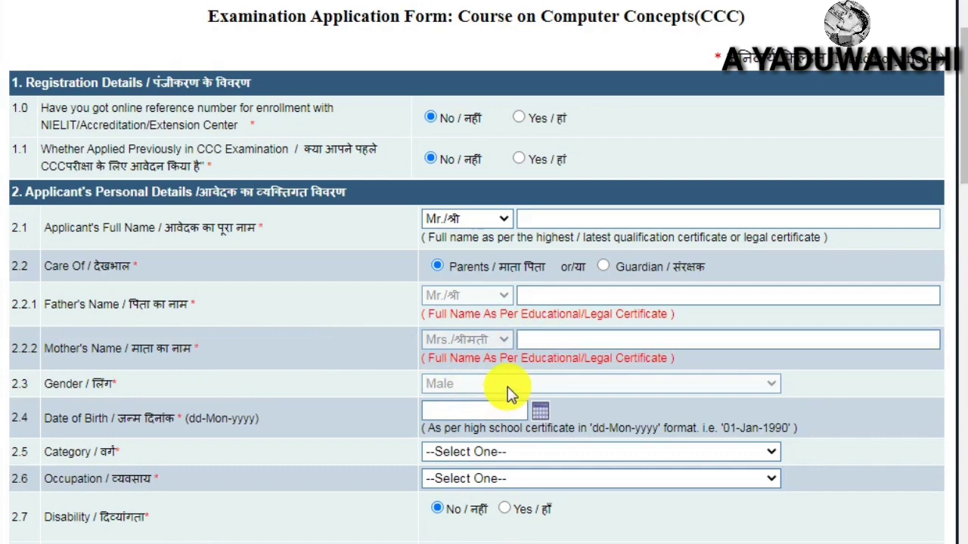
# - Fill in the applicant's date of birth from the date picker
pyautogui.scroll(-1, 508, 386)
pyautogui.moveTo(37, 328); pyautogui.dragTo(544, 330)
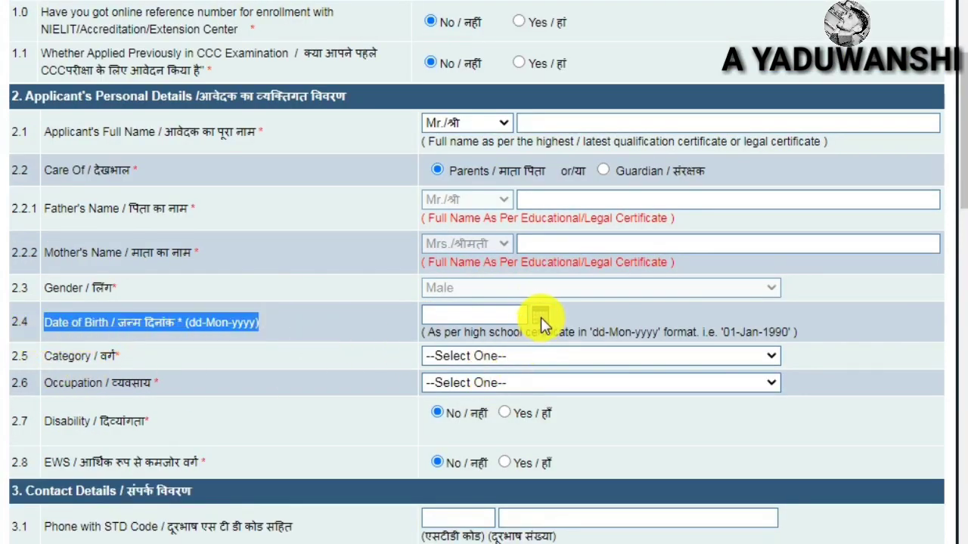
pyautogui.click(540, 318)
pyautogui.click(525, 339)
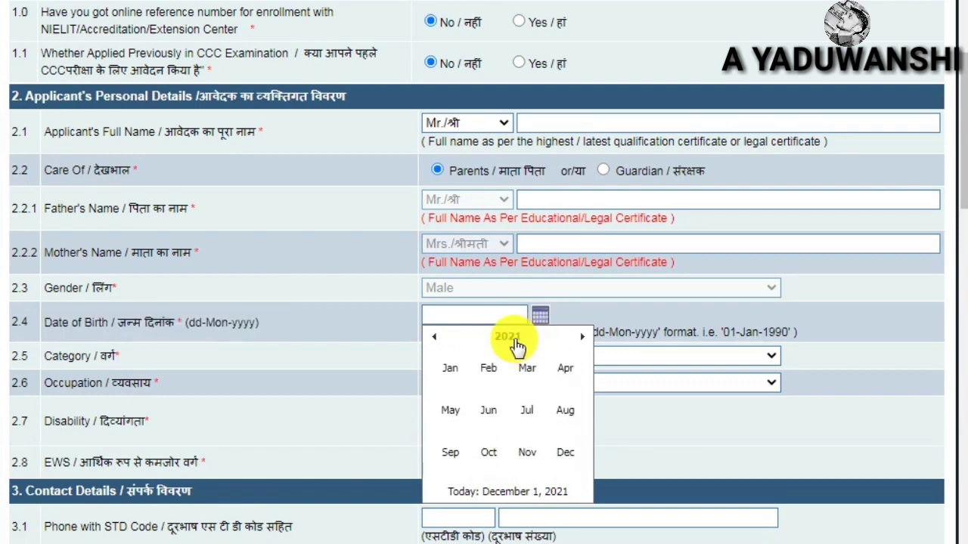
pyautogui.click(510, 339)
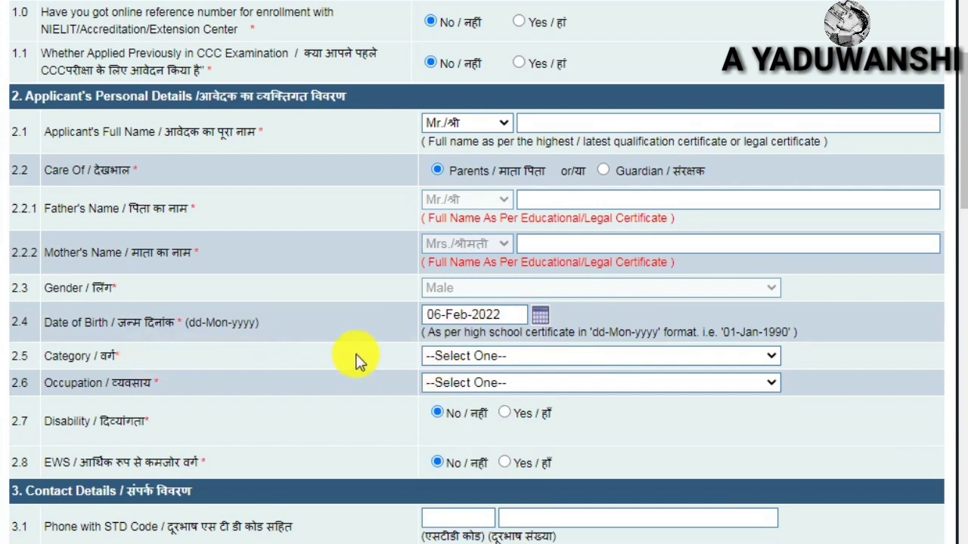
# - Set the applicant's category to General and the occupation to Others
pyautogui.click(501, 359)
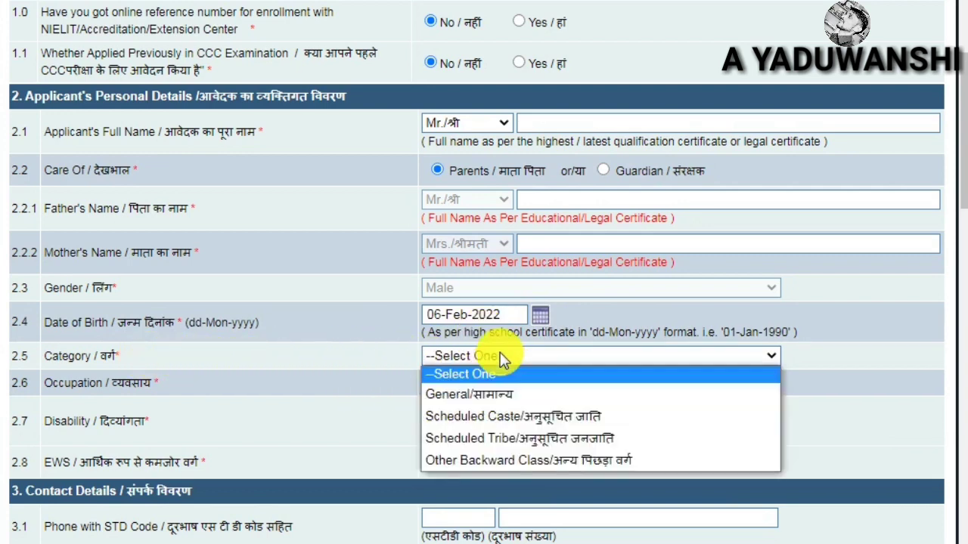
pyautogui.click(527, 394)
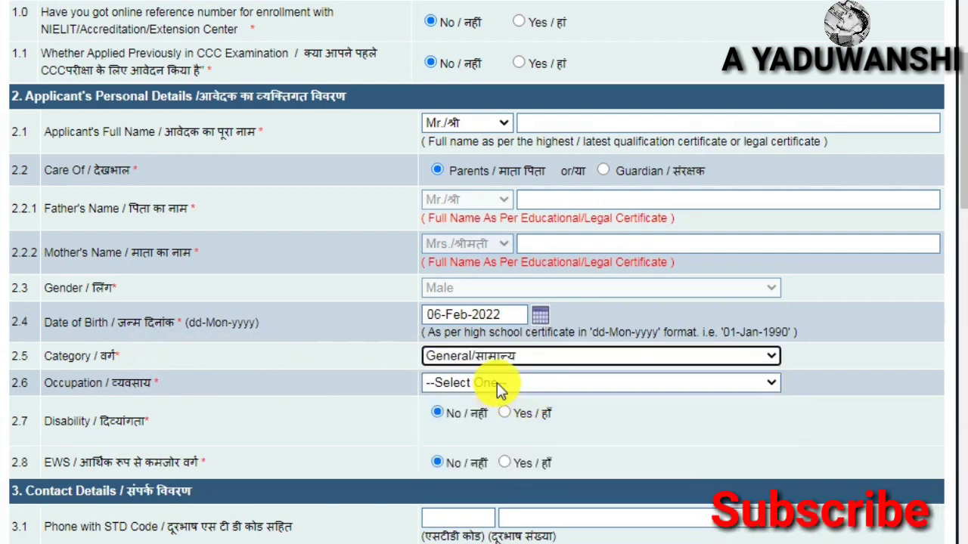
pyautogui.click(497, 383)
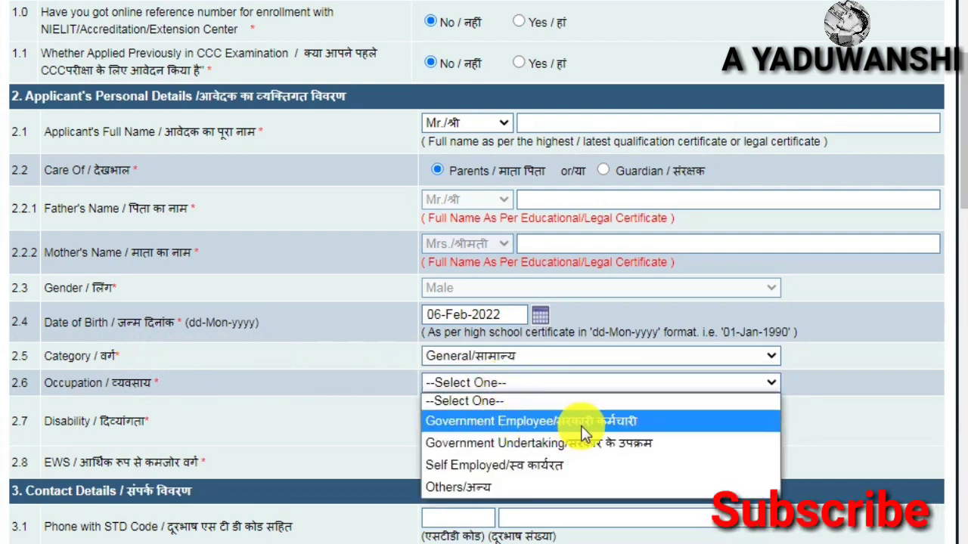
pyautogui.click(491, 487)
pyautogui.click(389, 426)
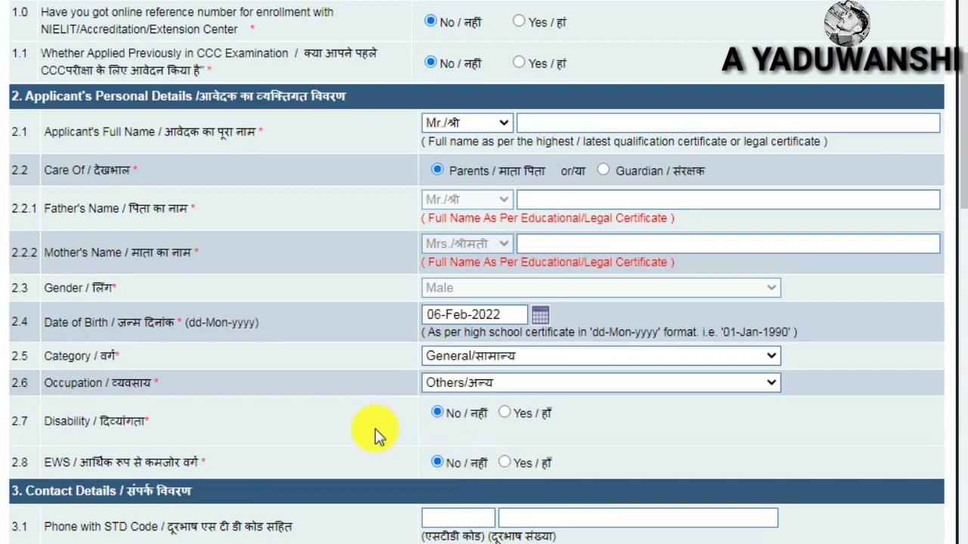
pyautogui.click(503, 415)
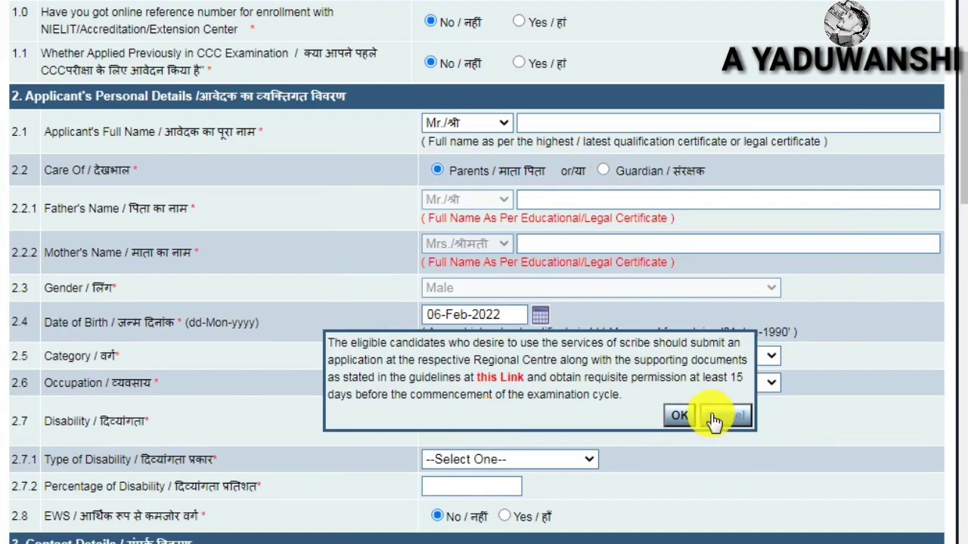
pyautogui.click(715, 421)
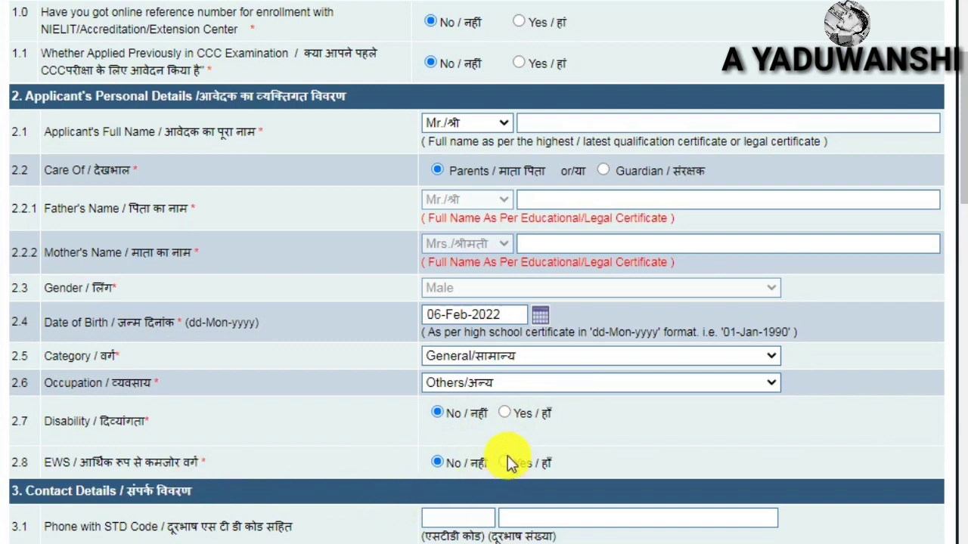
# - Review the phone, mobile and email fields in the Contact Details section
pyautogui.scroll(-3, 486, 454)
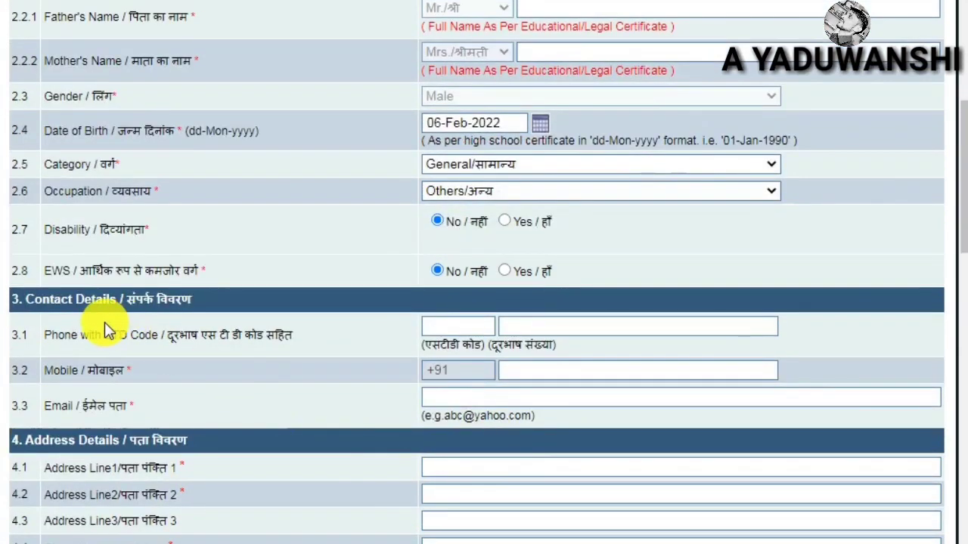
pyautogui.moveTo(65, 335); pyautogui.dragTo(268, 343)
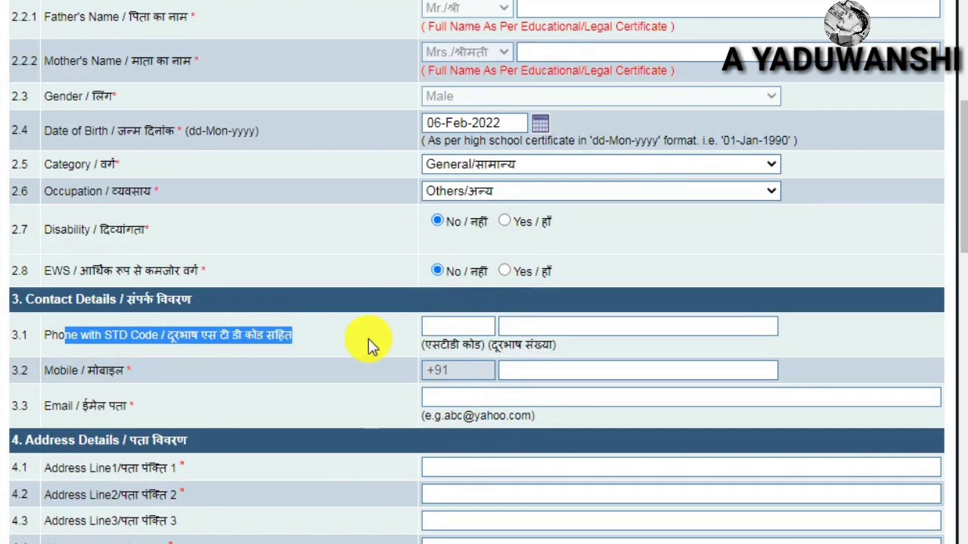
pyautogui.click(470, 328)
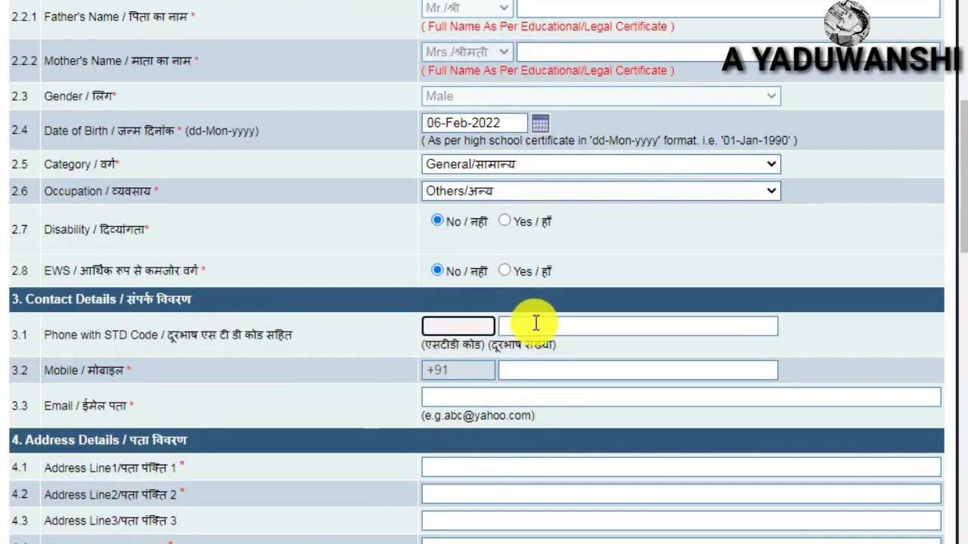
pyautogui.moveTo(51, 371); pyautogui.dragTo(224, 383)
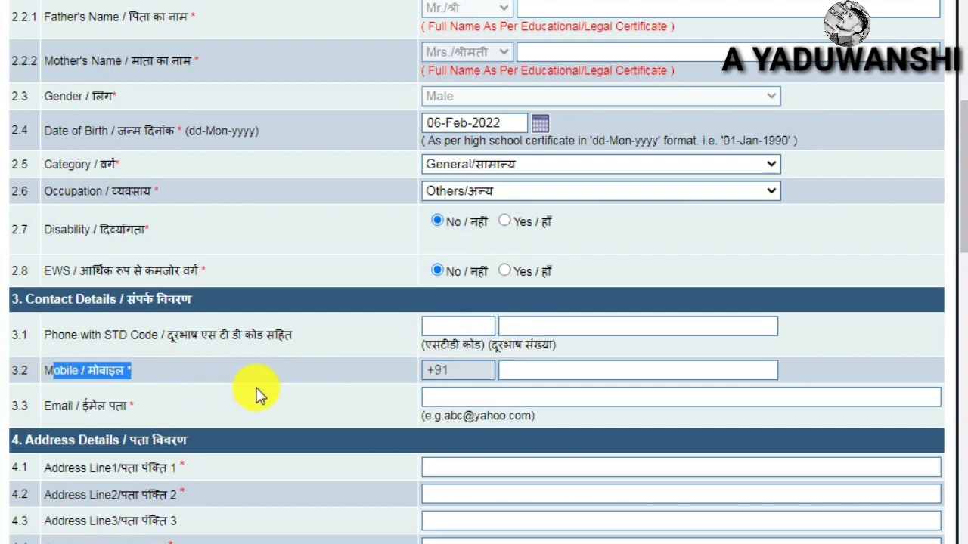
pyautogui.click(518, 372)
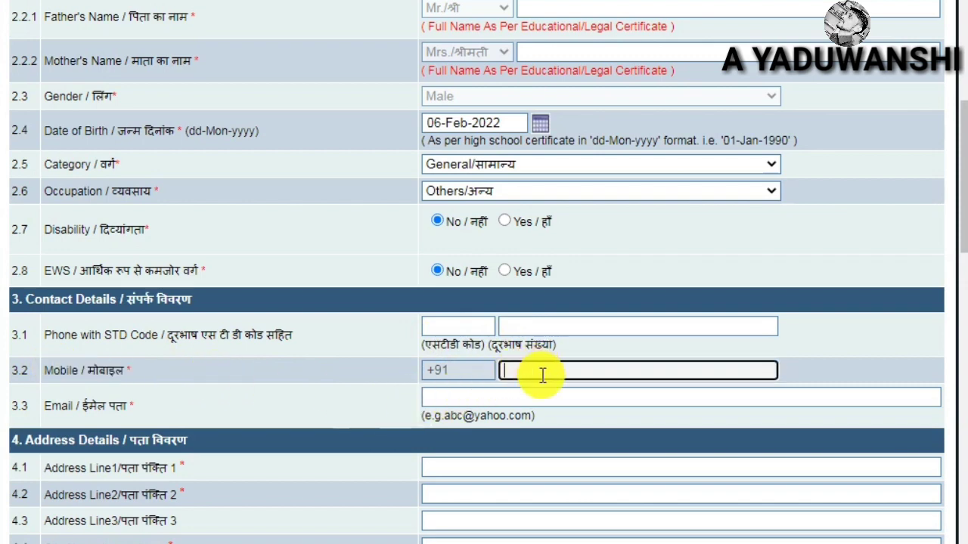
pyautogui.click(480, 399)
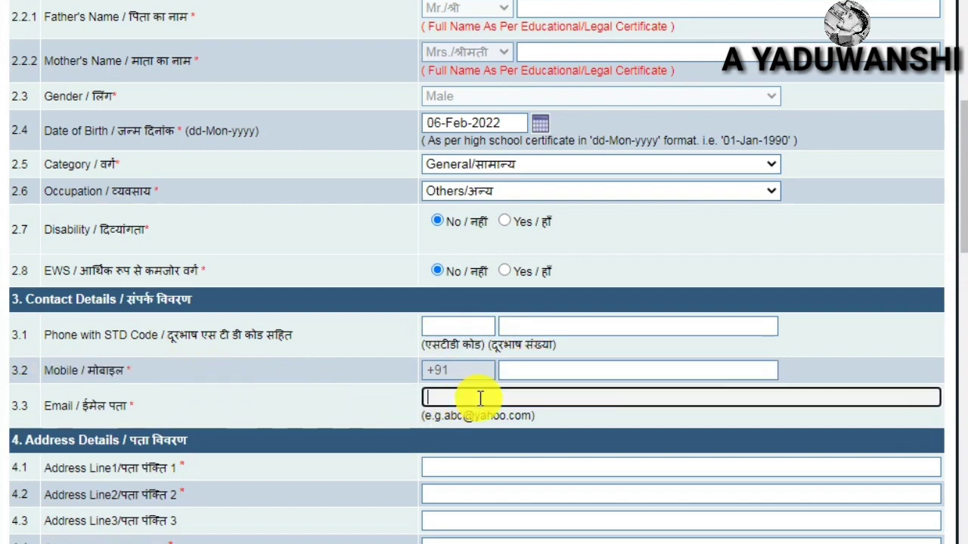
# - Review the three address lines and the city name field in the Address Details section
pyautogui.scroll(-4, 484, 374)
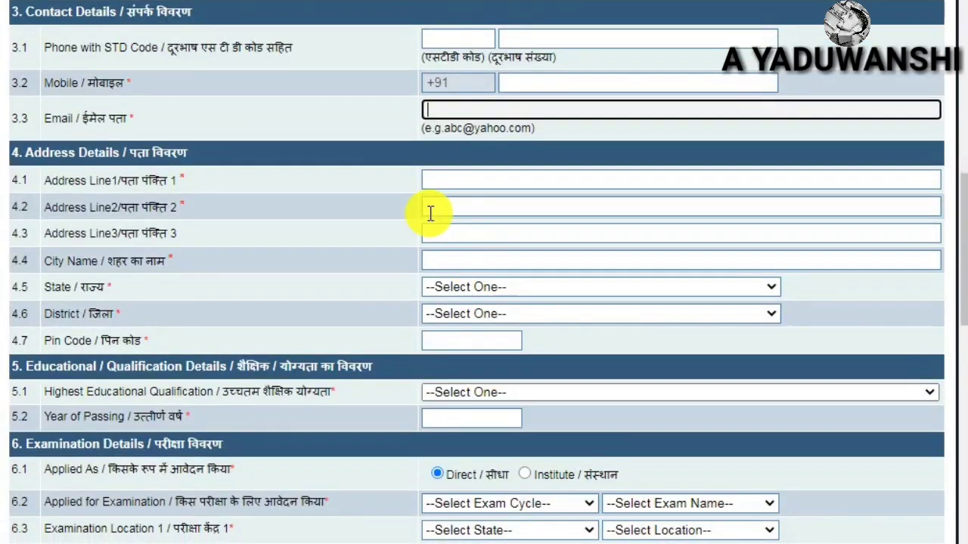
pyautogui.moveTo(62, 152); pyautogui.dragTo(227, 164)
pyautogui.click(250, 188)
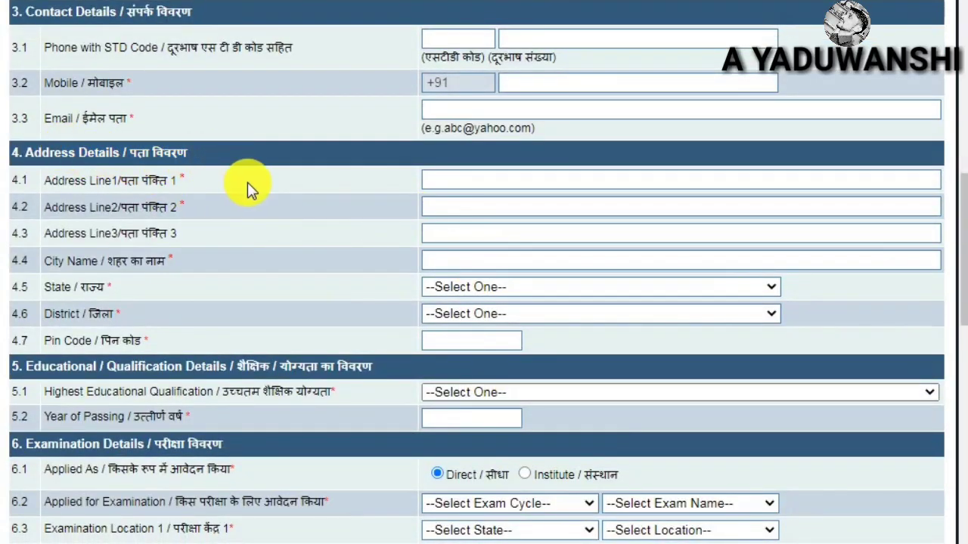
pyautogui.moveTo(59, 179); pyautogui.dragTo(219, 201)
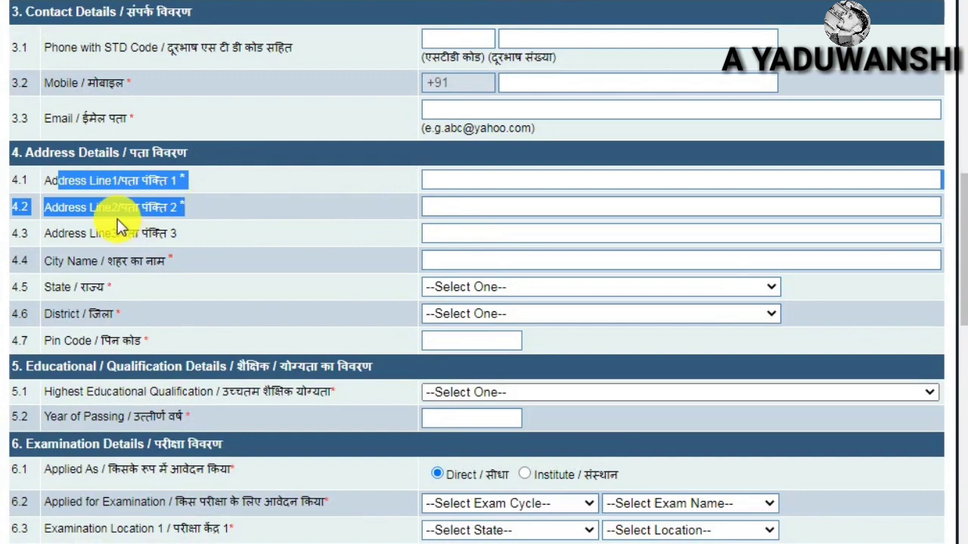
pyautogui.click(452, 182)
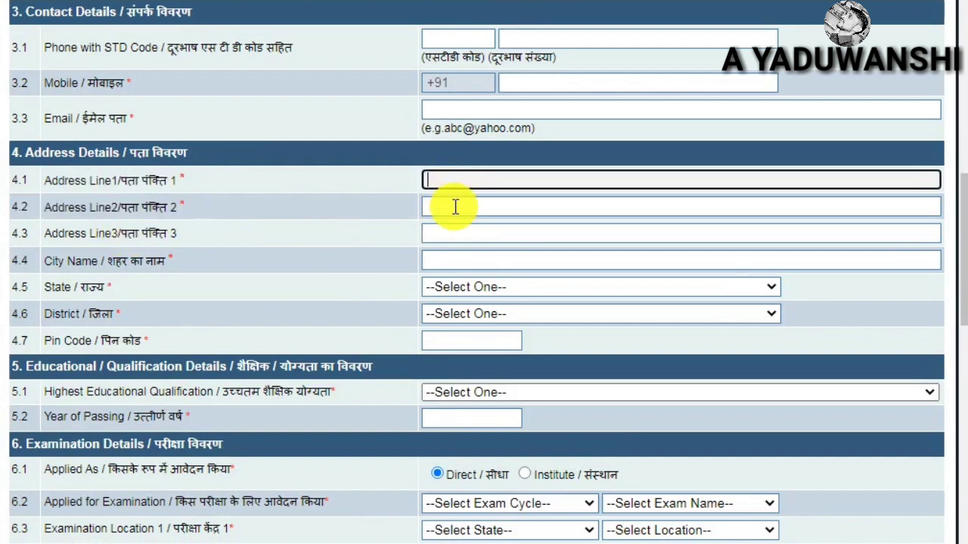
pyautogui.click(455, 207)
pyautogui.click(451, 234)
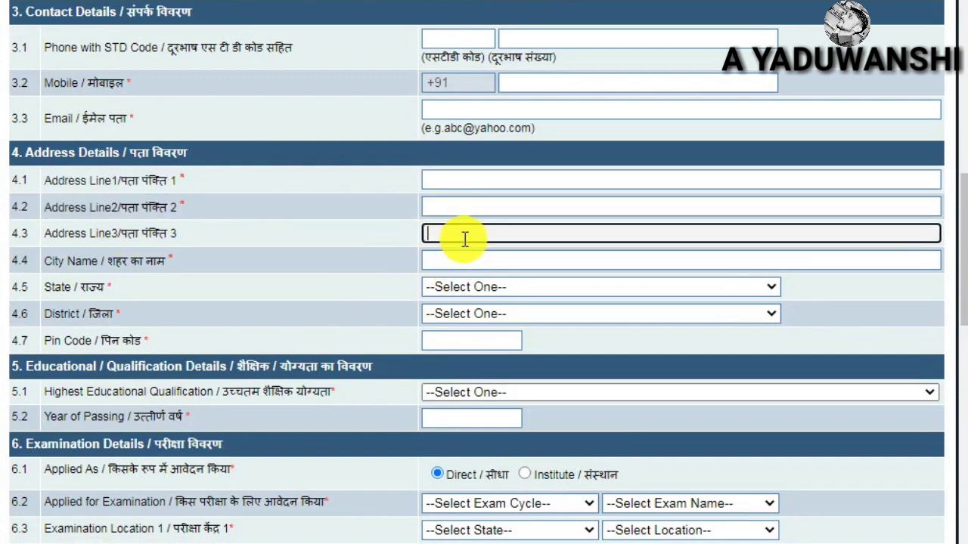
pyautogui.click(475, 260)
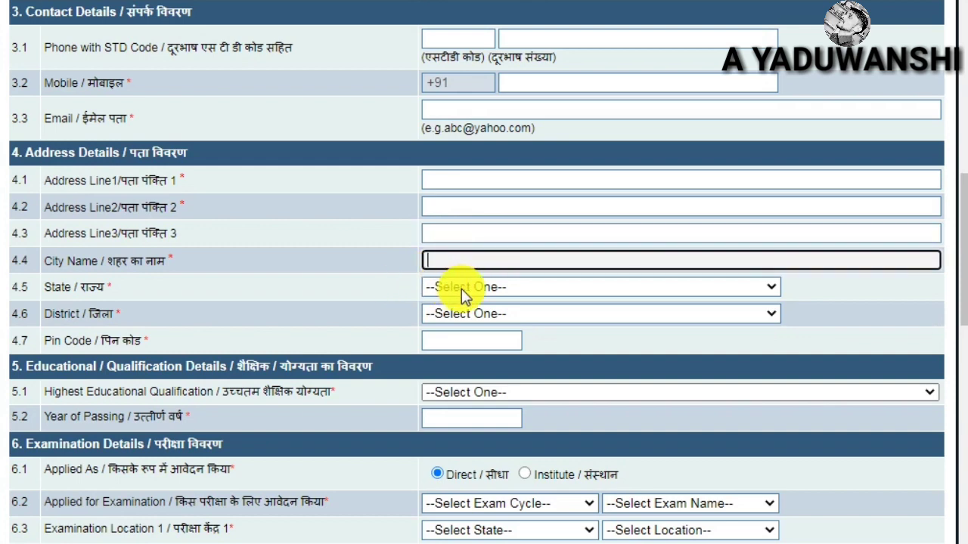
# - Set the address state to West Bengal and the district to Howrah
pyautogui.click(461, 291)
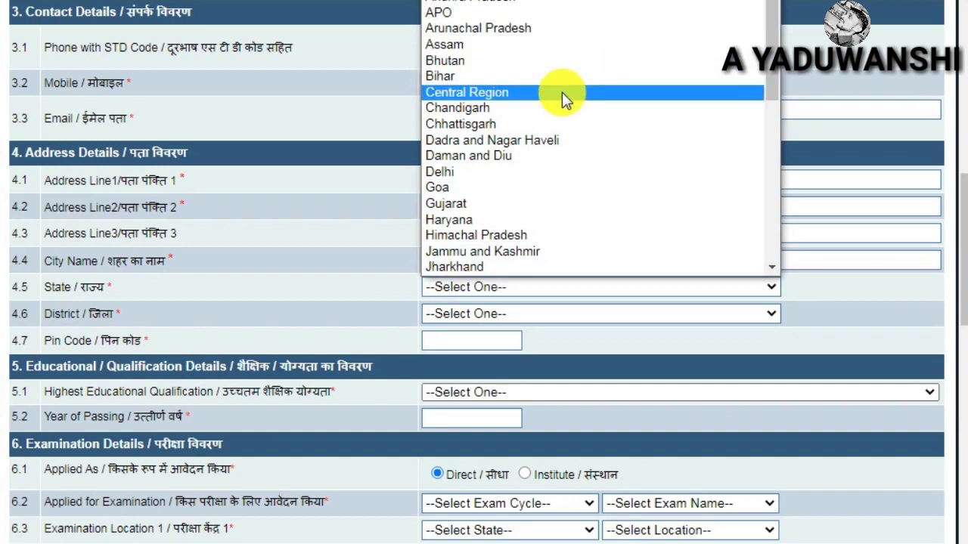
pyautogui.press('u')
pyautogui.press('u')
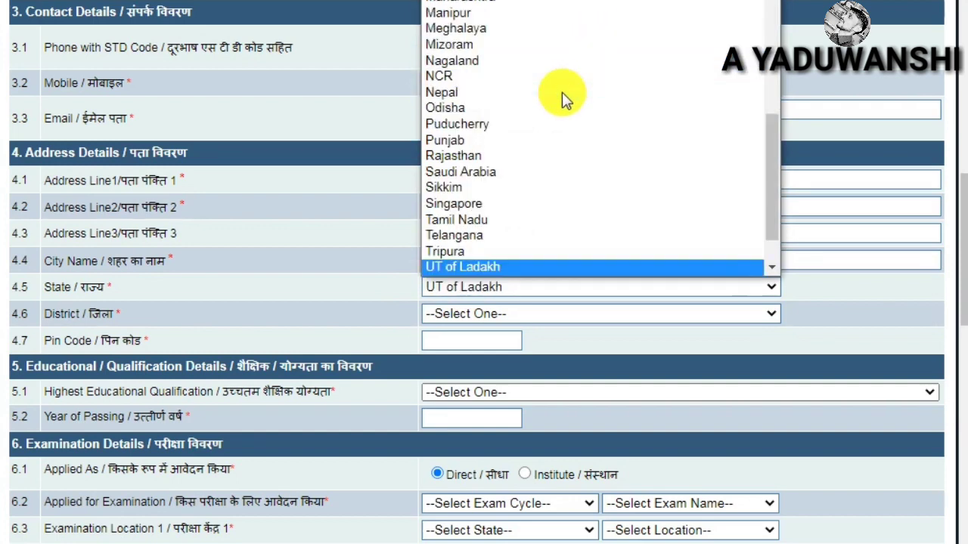
pyautogui.scroll(-1, 534, 273)
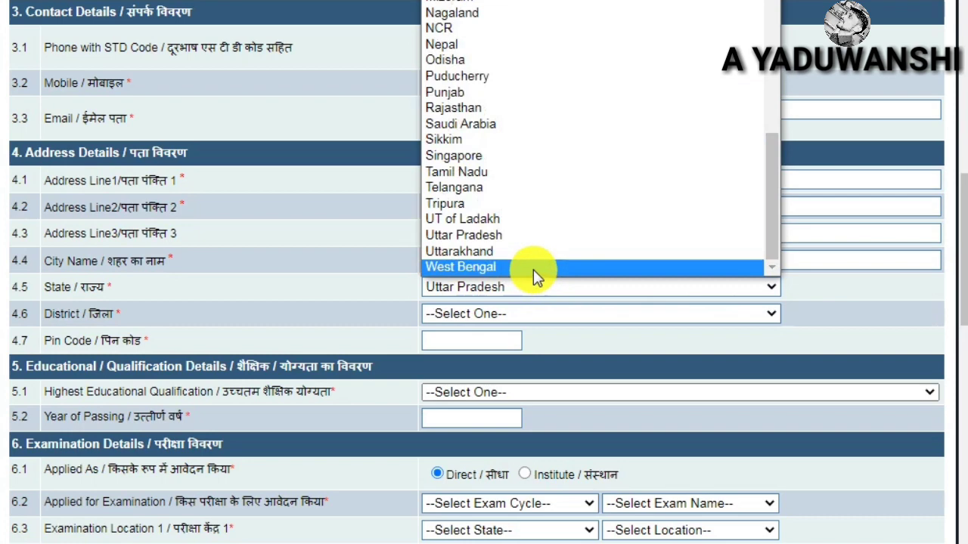
pyautogui.click(534, 270)
pyautogui.click(502, 319)
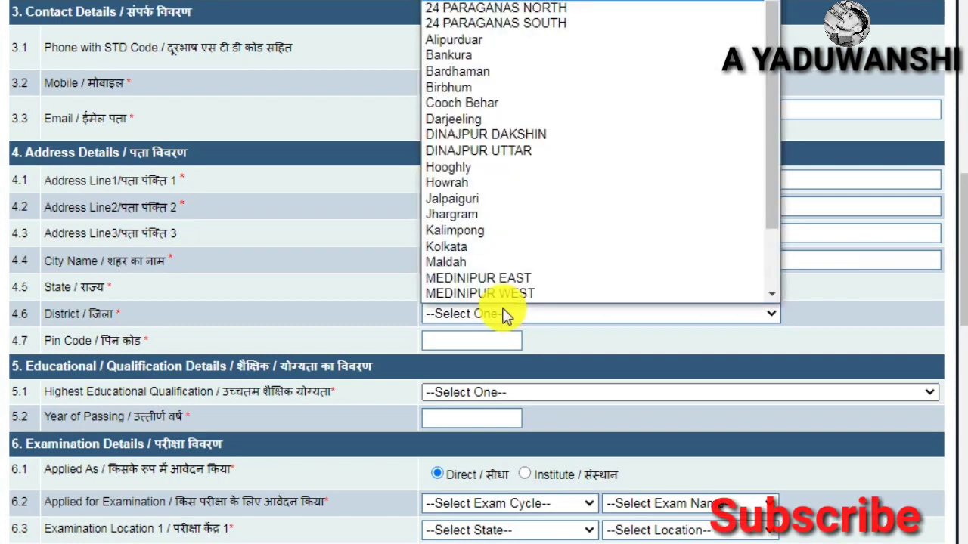
pyautogui.click(476, 167)
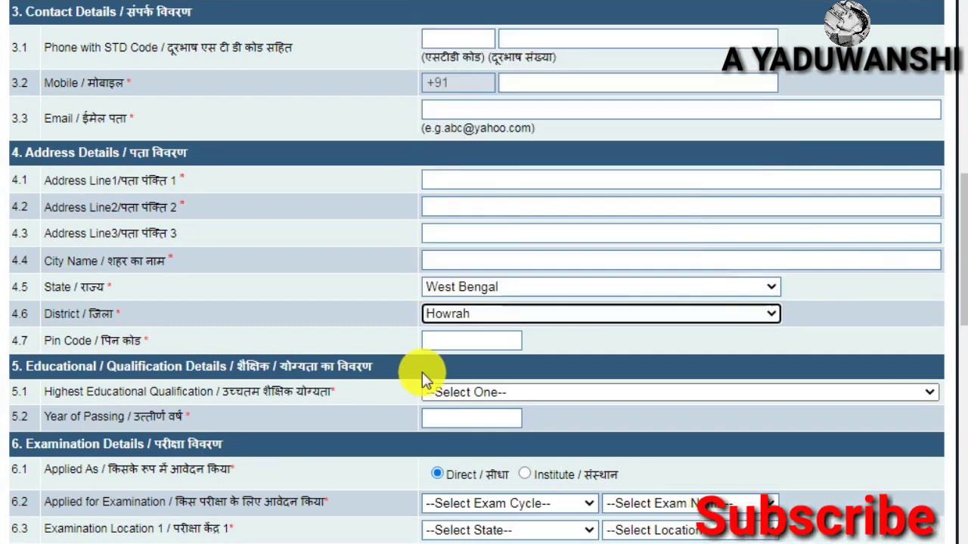
pyautogui.click(444, 341)
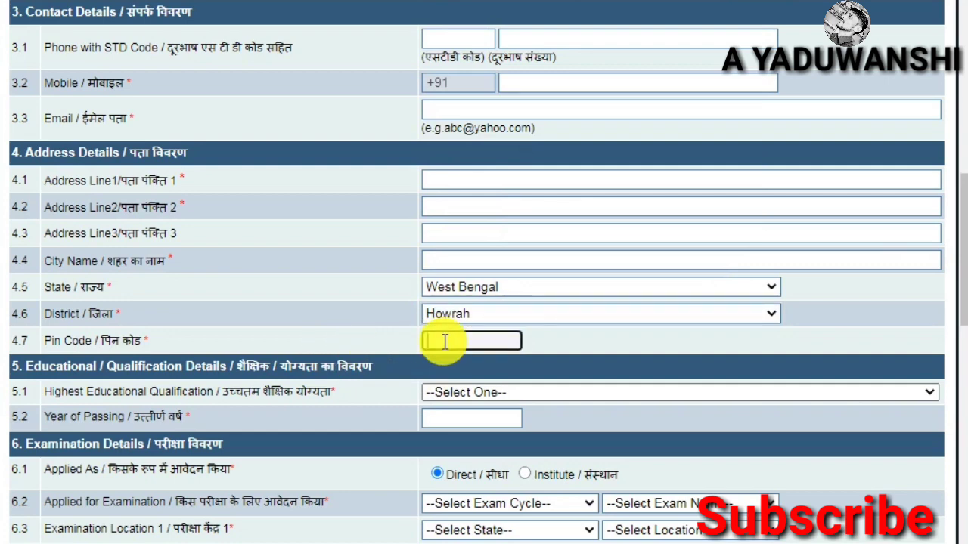
# - Set the highest educational qualification to Graduation or Higher
pyautogui.click(21, 365)
pyautogui.moveTo(21, 366); pyautogui.dragTo(401, 366)
pyautogui.scroll(-3, 422, 366)
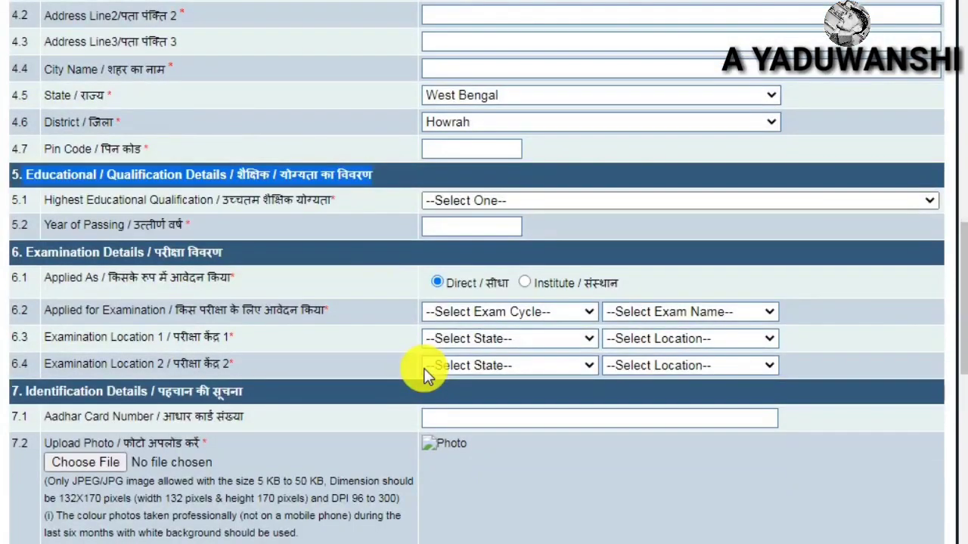
pyautogui.moveTo(108, 202); pyautogui.dragTo(334, 202)
pyautogui.click(505, 206)
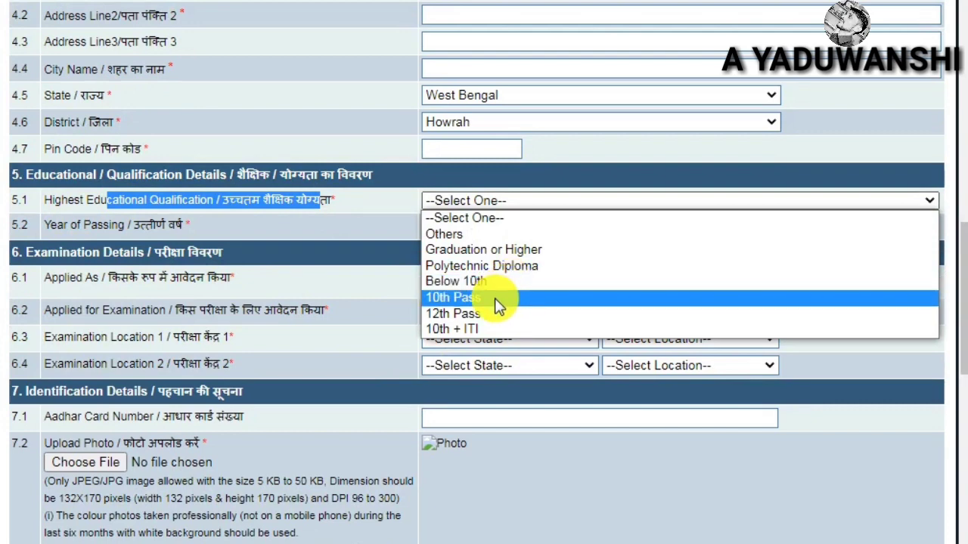
pyautogui.click(512, 250)
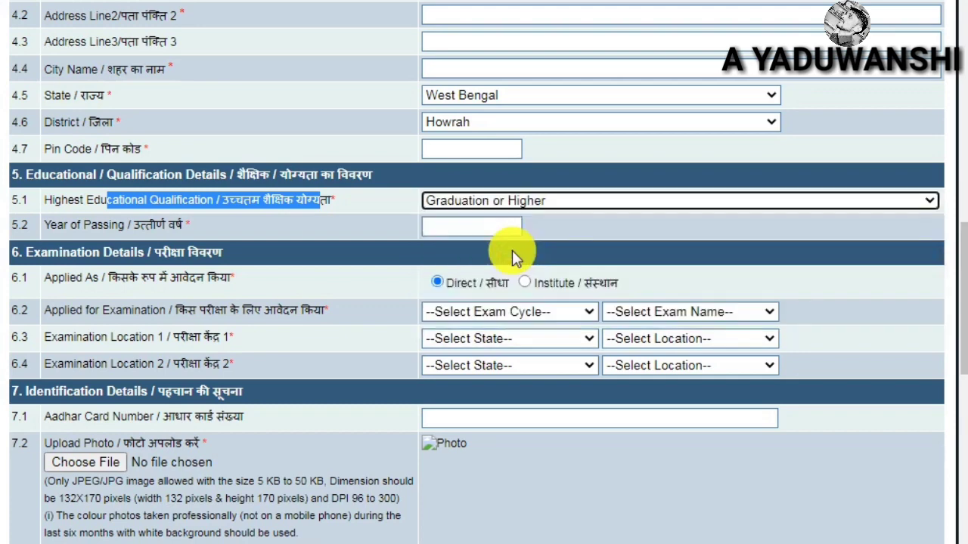
pyautogui.click(463, 206)
pyautogui.click(379, 213)
pyautogui.click(457, 228)
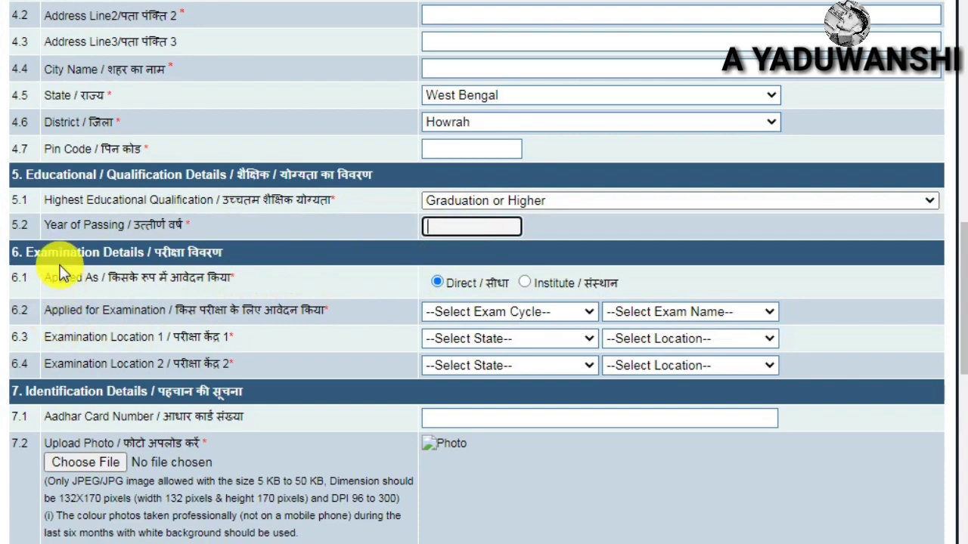
pyautogui.moveTo(61, 256); pyautogui.dragTo(265, 276)
pyautogui.click(118, 290)
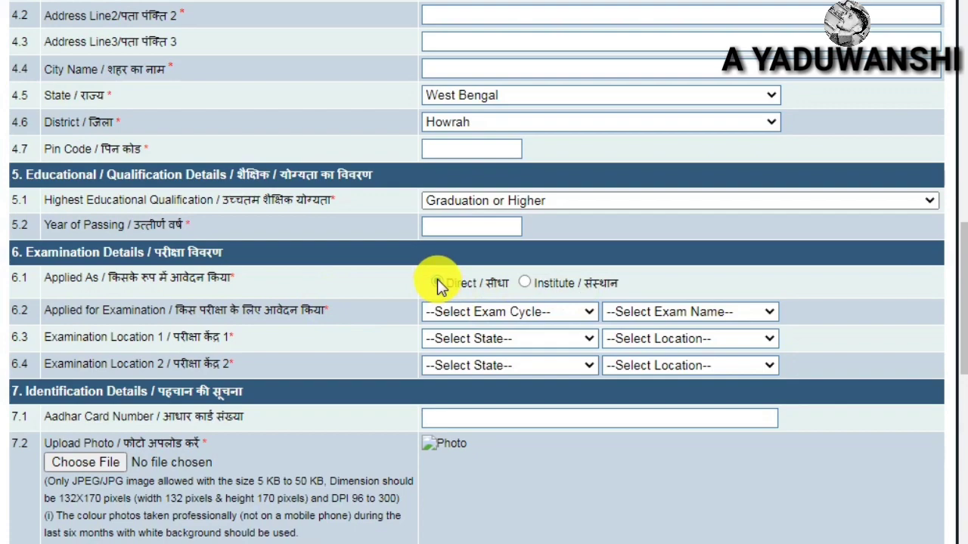
# - Set the applied-for examination to the Every Month Exam Cycle with the February, 2022 exam
pyautogui.scroll(-3, 439, 284)
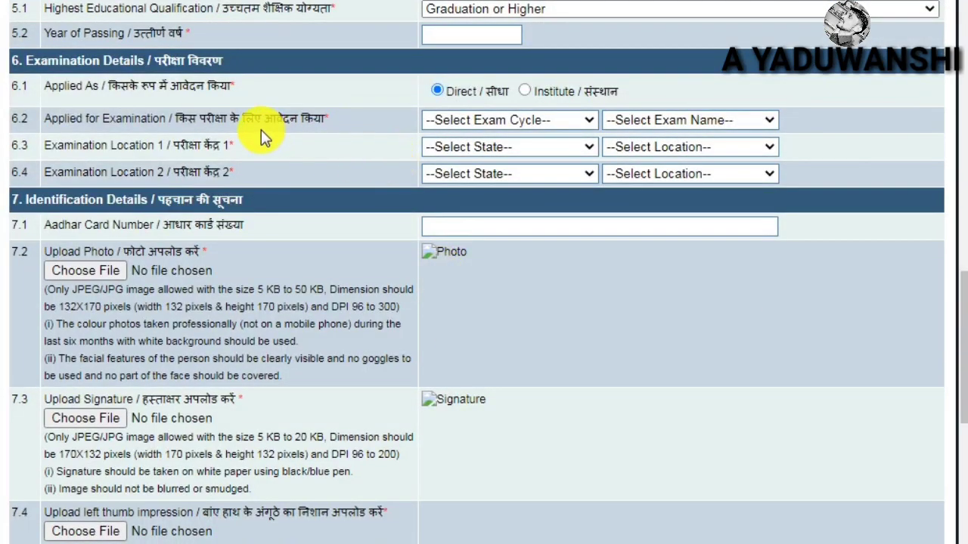
pyautogui.moveTo(82, 121); pyautogui.dragTo(317, 123)
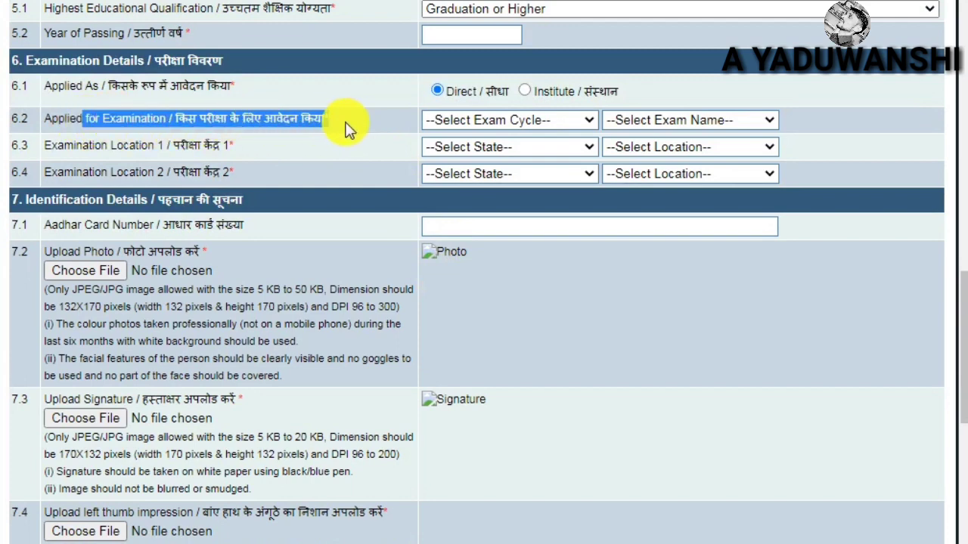
pyautogui.click(511, 121)
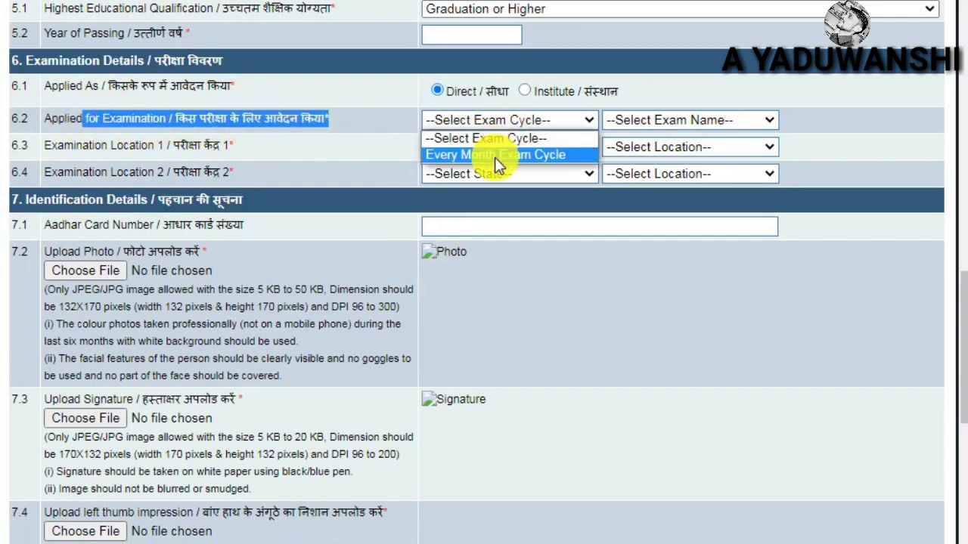
pyautogui.click(495, 155)
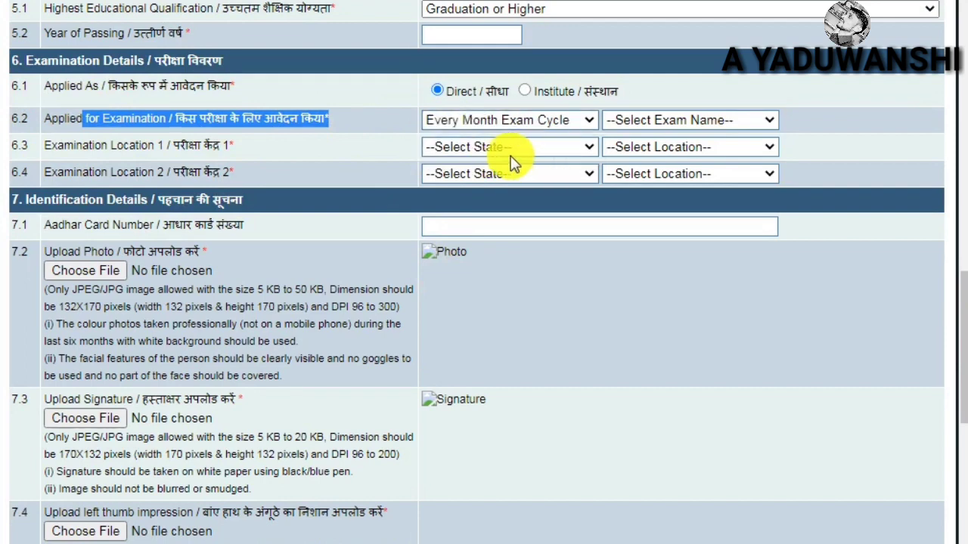
pyautogui.click(663, 121)
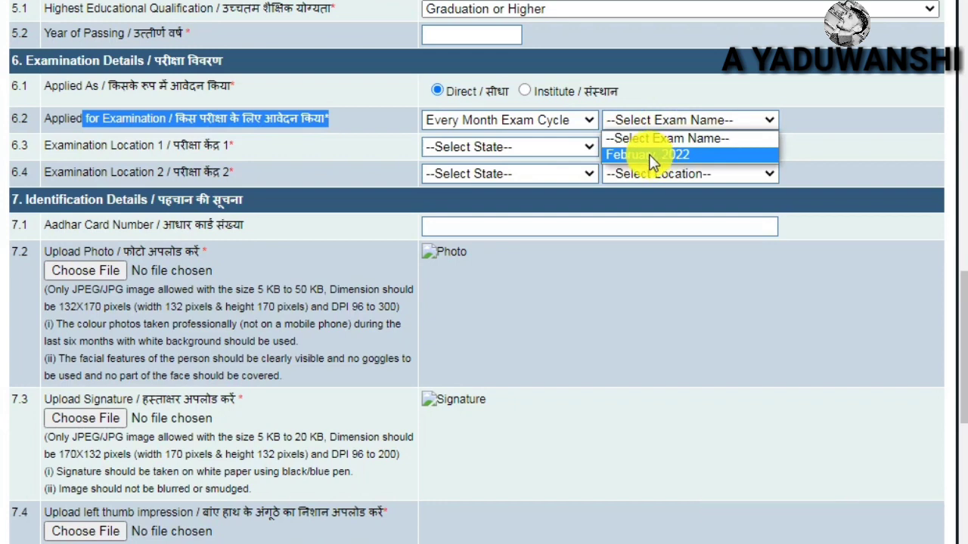
pyautogui.click(652, 157)
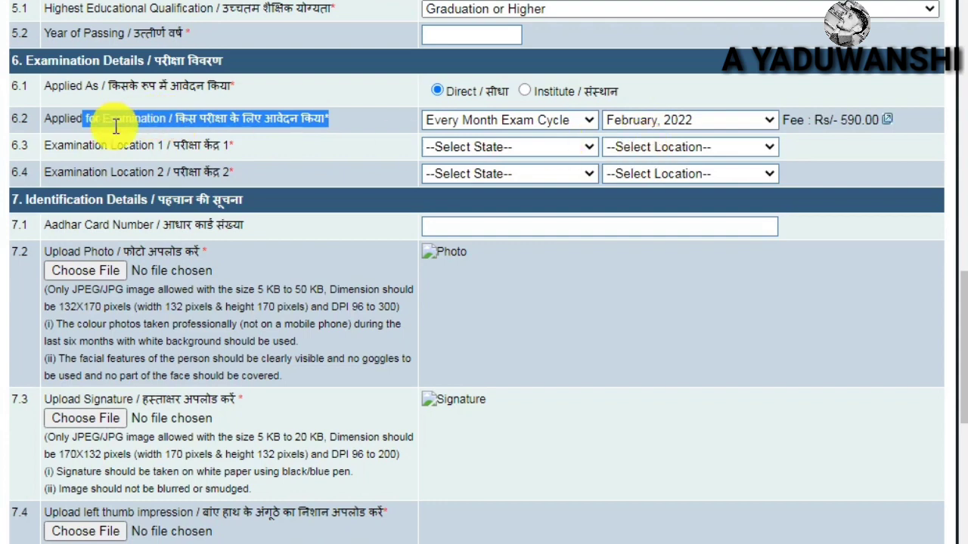
# - Set Examination Location 1 to Uttar Pradesh with the centre AGR - AGRA
pyautogui.moveTo(76, 146); pyautogui.dragTo(256, 146)
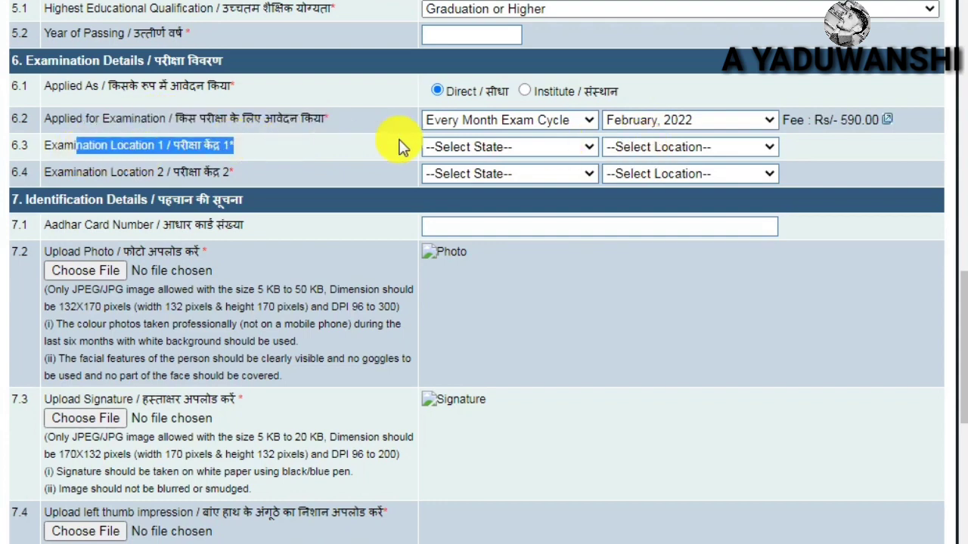
pyautogui.click(486, 146)
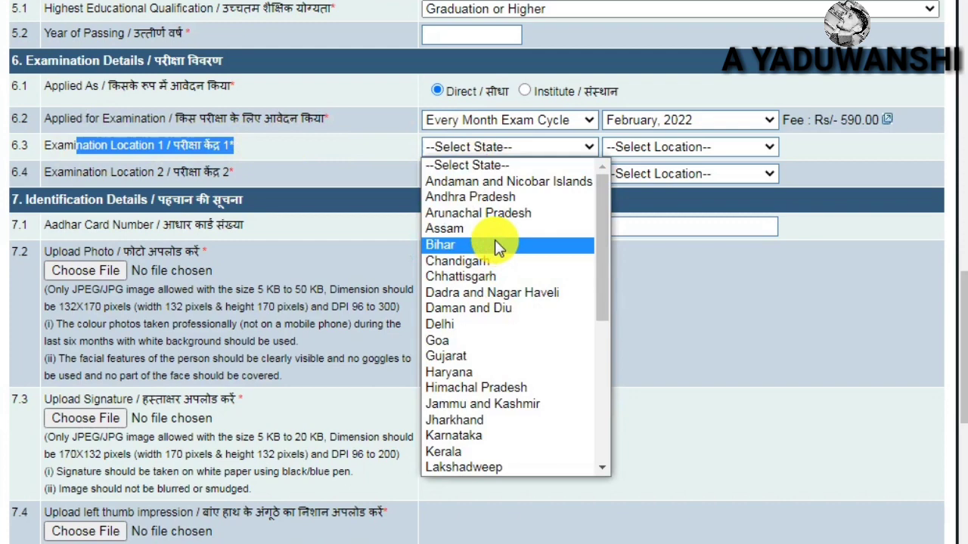
pyautogui.press('u')
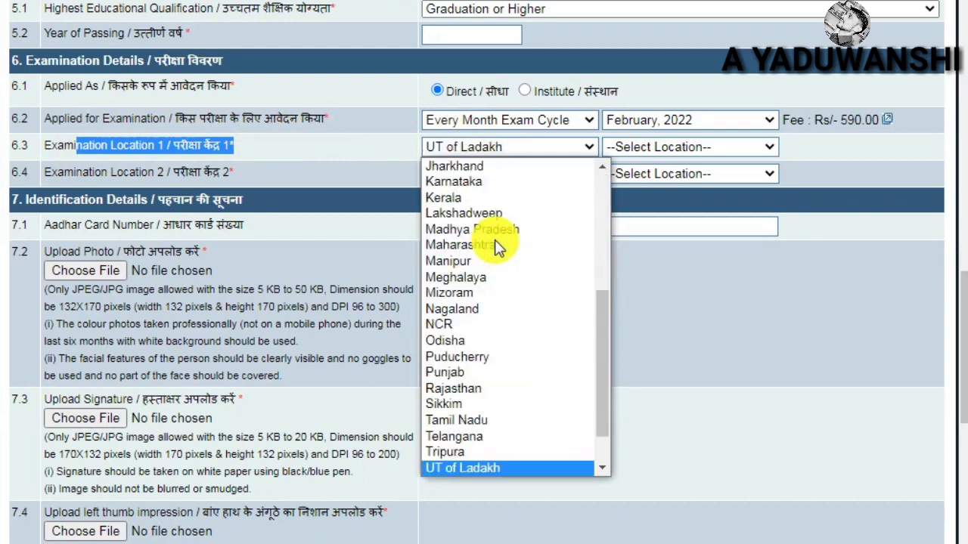
pyautogui.press('u')
pyautogui.scroll(-1, 505, 448)
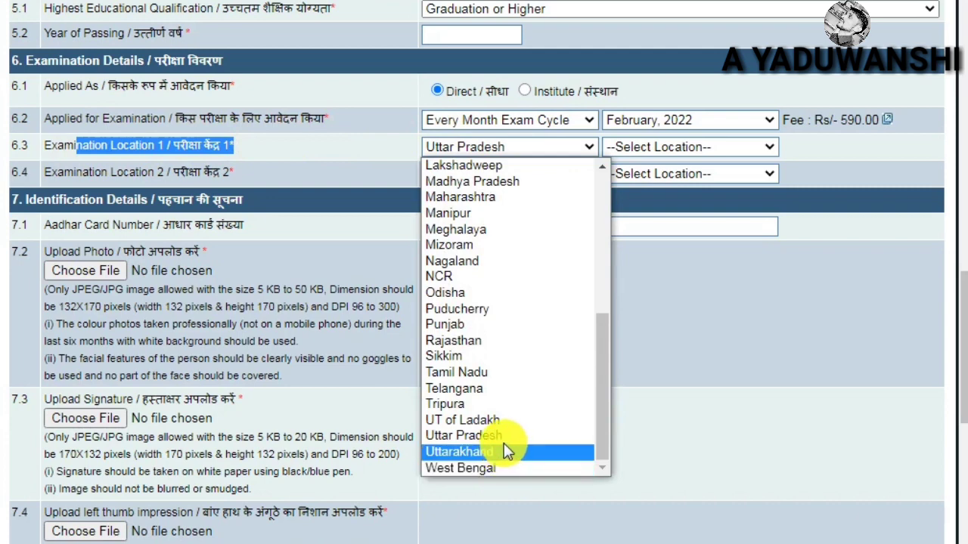
pyautogui.click(506, 436)
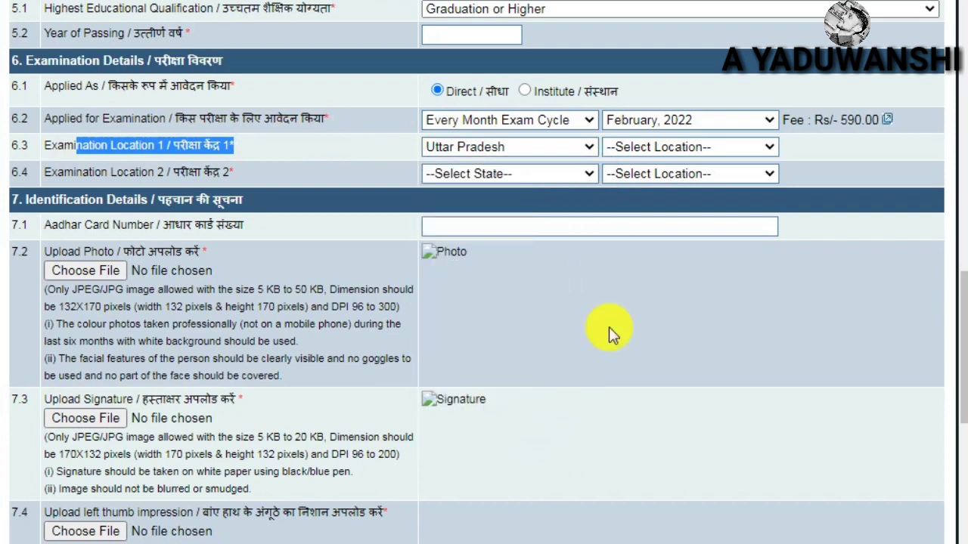
pyautogui.click(662, 149)
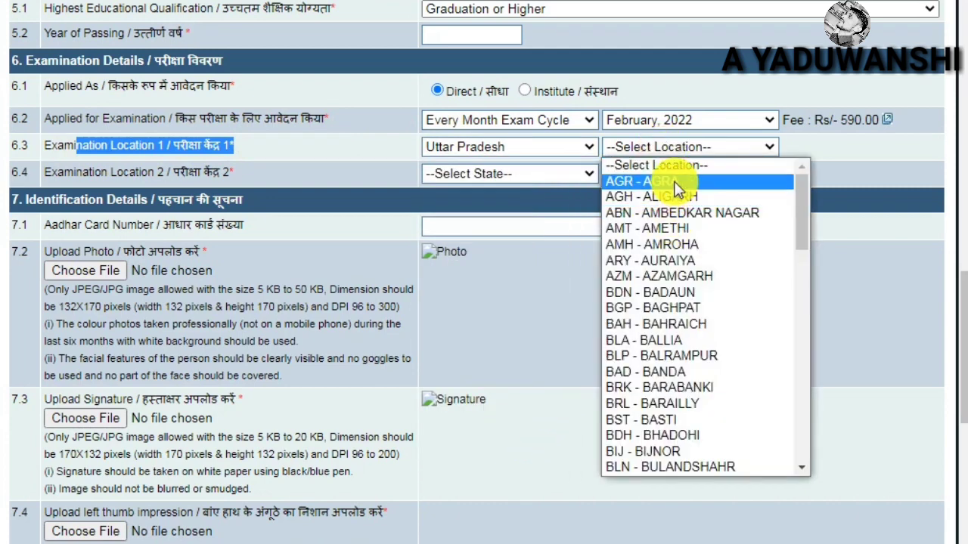
pyautogui.click(675, 181)
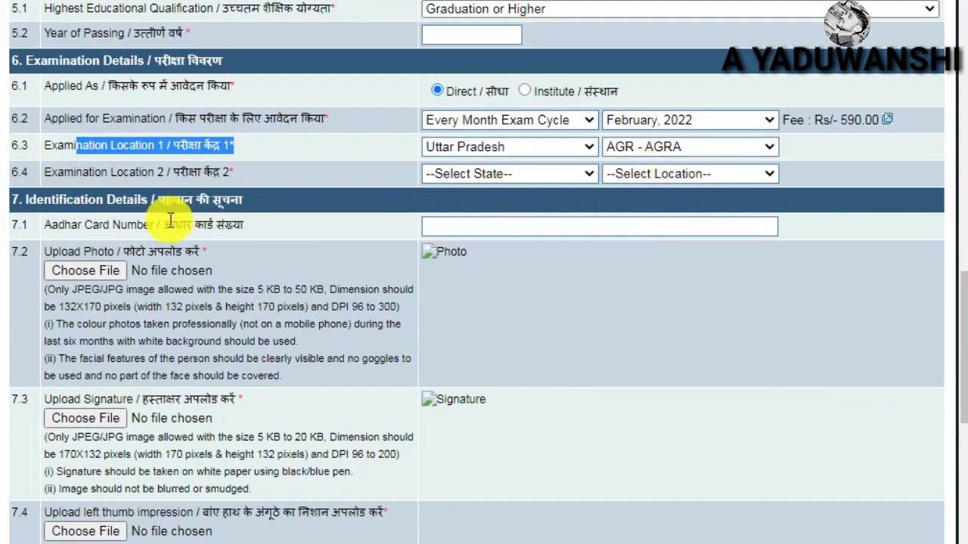
# - Set Examination Location 2 to Uttar Pradesh with the centre BDN - BADAUN
pyautogui.moveTo(83, 167); pyautogui.dragTo(201, 173)
pyautogui.click(505, 173)
pyautogui.click(492, 209)
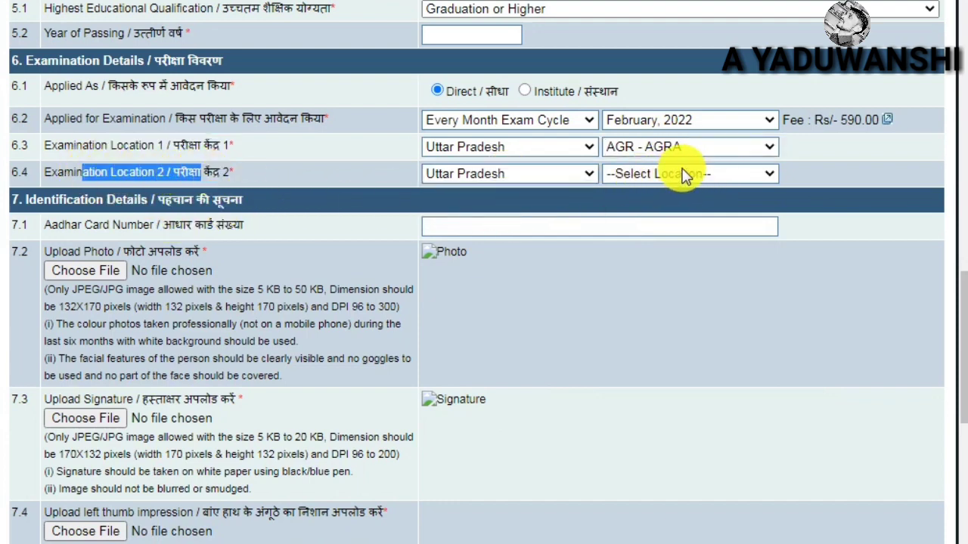
pyautogui.click(677, 176)
pyautogui.click(665, 304)
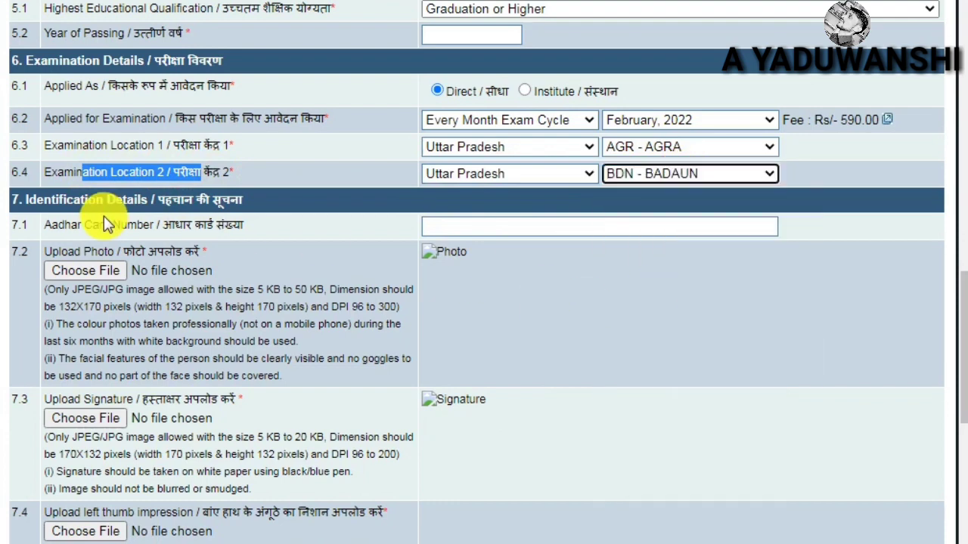
# - Review the Aadhar card number field and the photo upload rules on file size, dimensions and background
pyautogui.moveTo(101, 225); pyautogui.dragTo(238, 225)
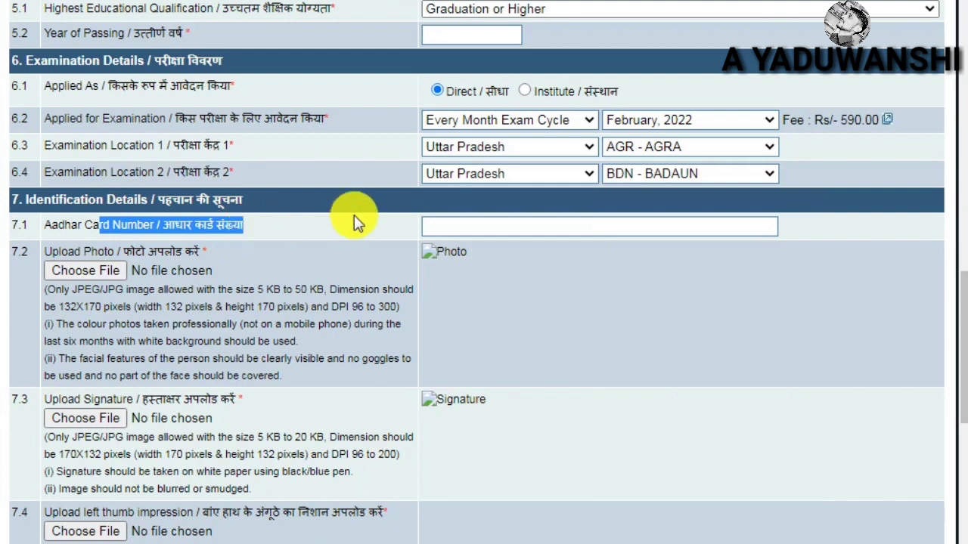
pyautogui.click(486, 225)
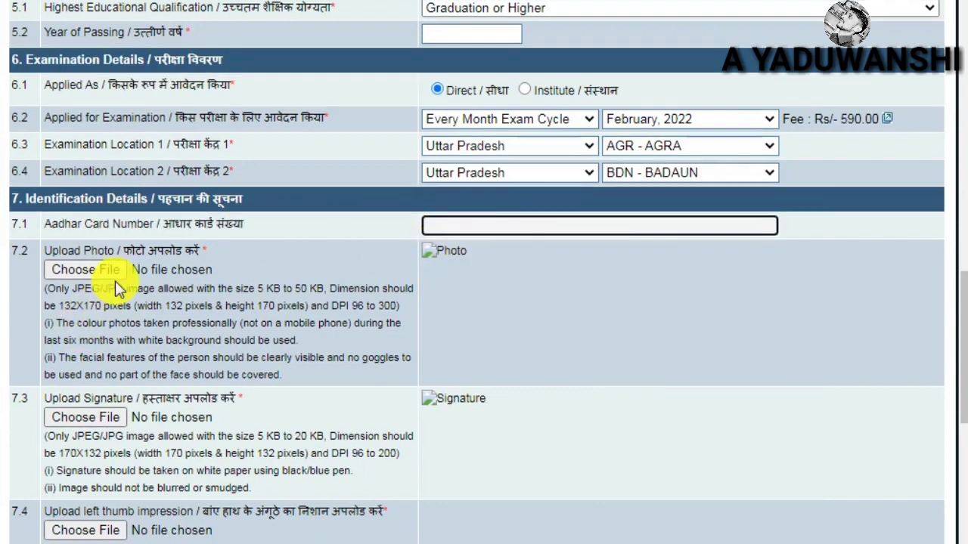
pyautogui.scroll(-1, 104, 295)
pyautogui.moveTo(39, 156); pyautogui.dragTo(222, 155)
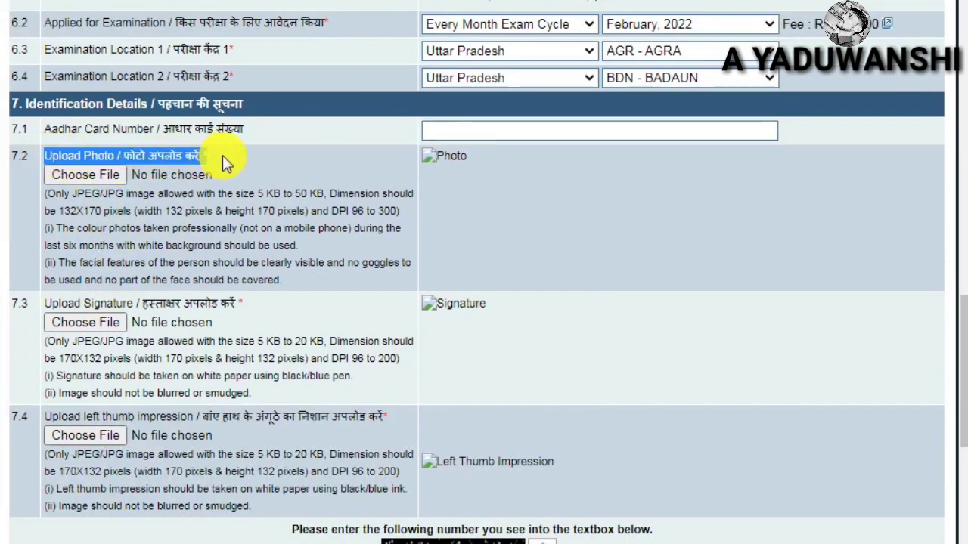
pyautogui.click(183, 192)
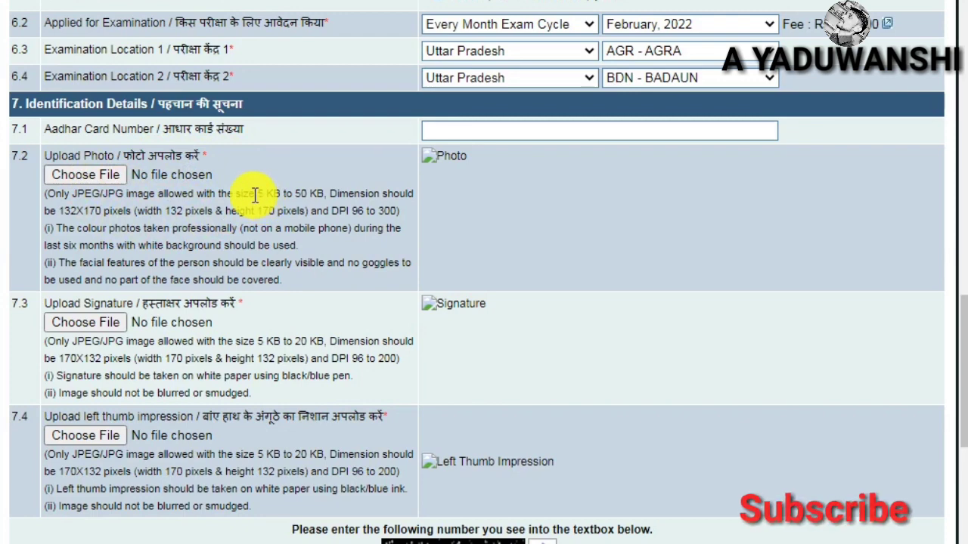
pyautogui.moveTo(272, 193); pyautogui.dragTo(313, 191)
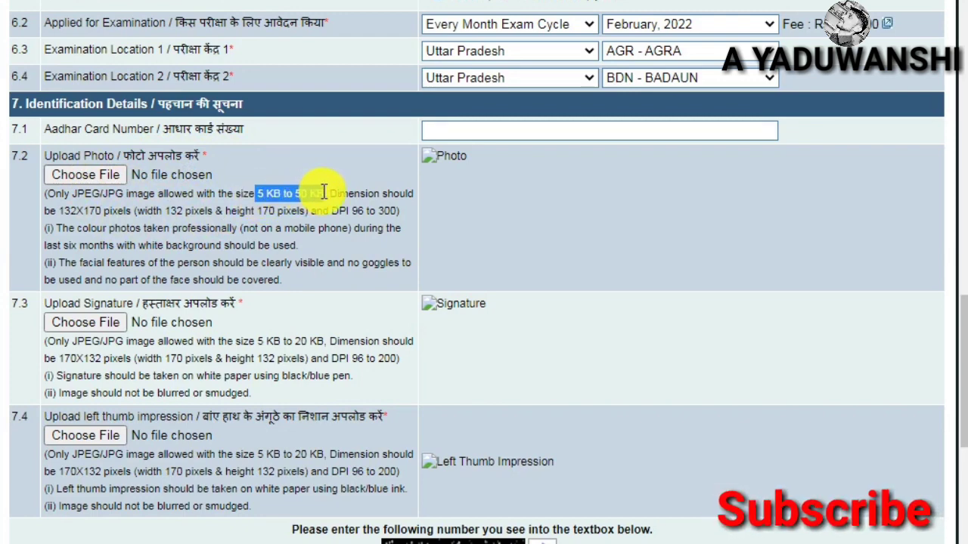
pyautogui.click(322, 192)
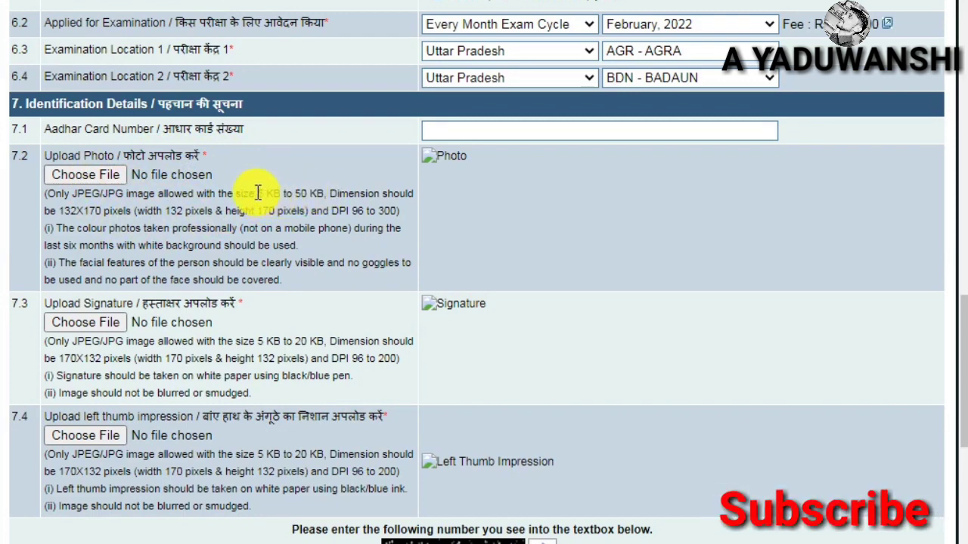
pyautogui.moveTo(258, 193); pyautogui.dragTo(310, 196)
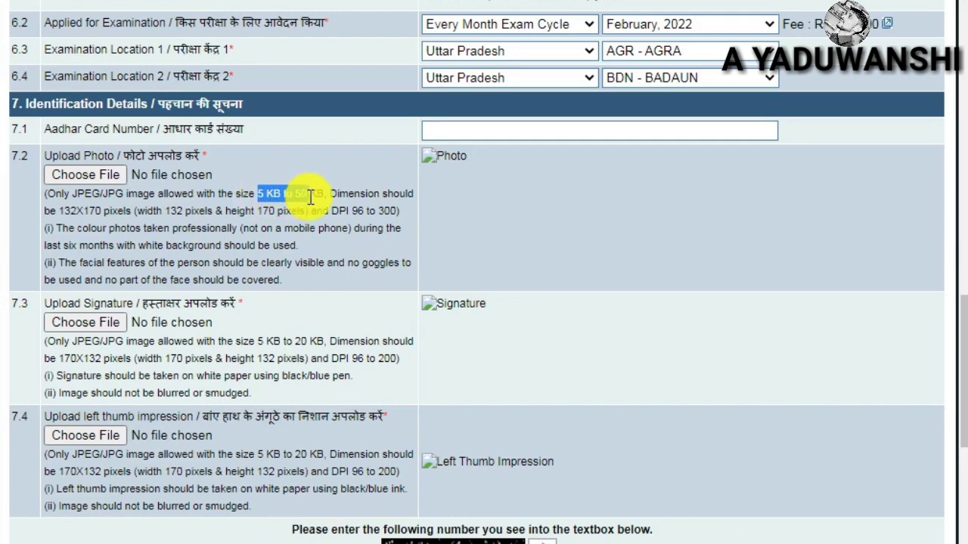
pyautogui.moveTo(59, 213); pyautogui.dragTo(265, 245)
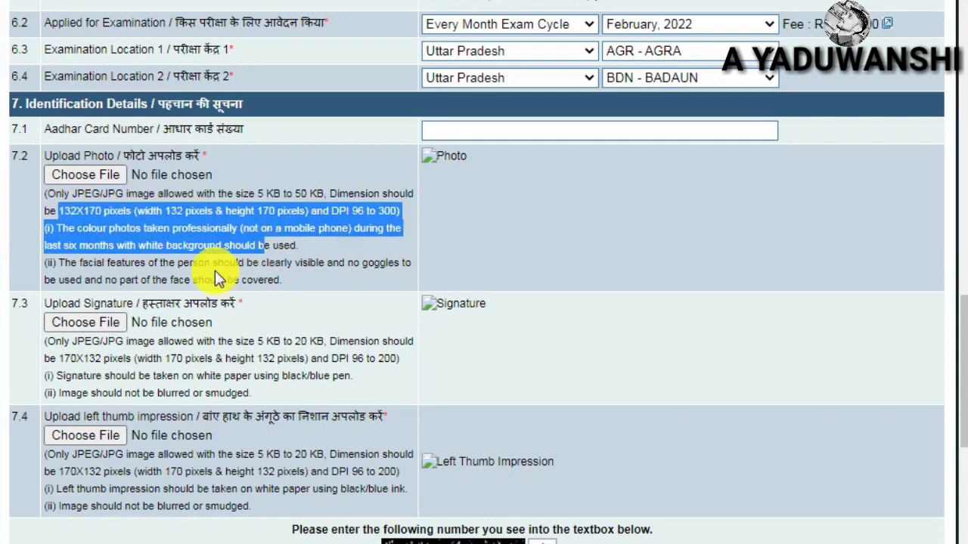
# - Review the allowed file sizes for the signature and left thumb impression uploads
pyautogui.scroll(-1, 215, 276)
pyautogui.moveTo(39, 208); pyautogui.dragTo(183, 207)
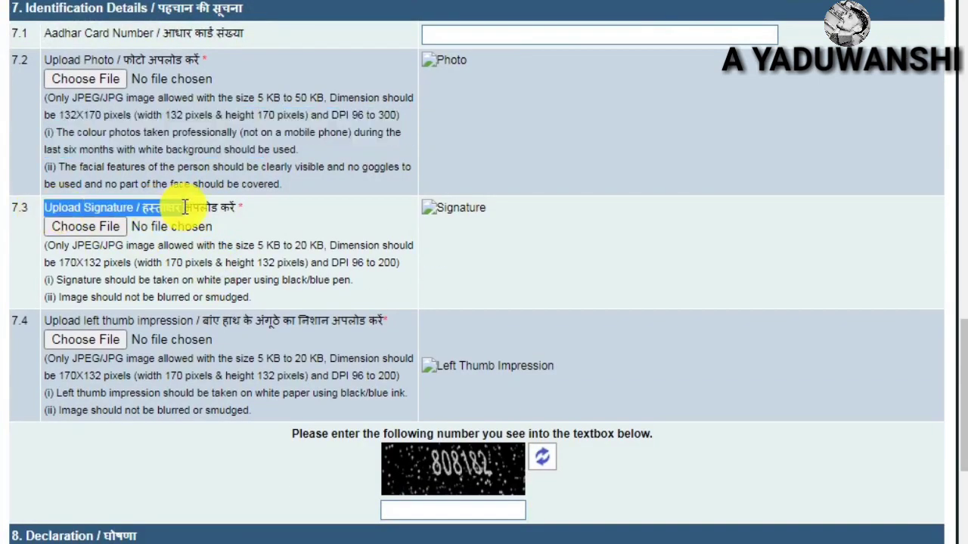
pyautogui.moveTo(257, 246); pyautogui.dragTo(328, 255)
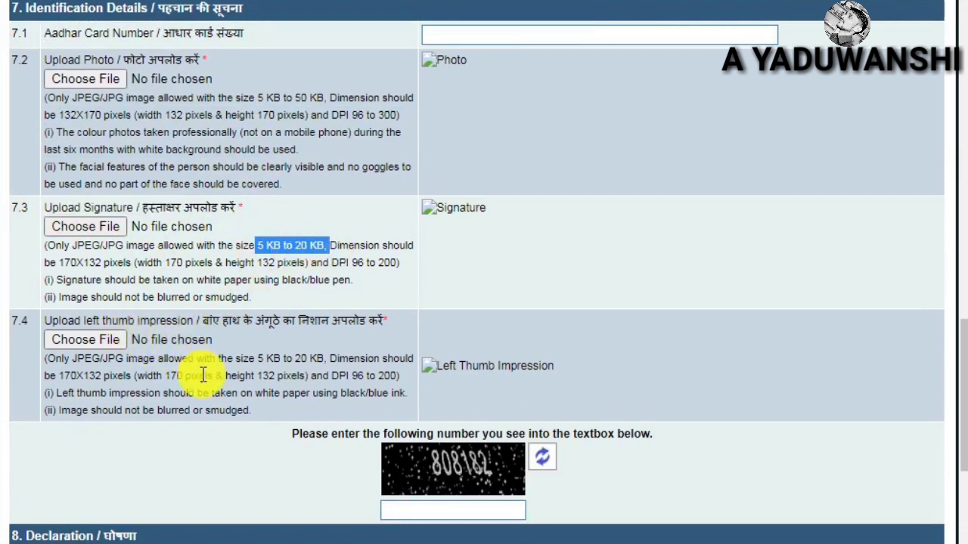
pyautogui.moveTo(257, 359); pyautogui.dragTo(340, 359)
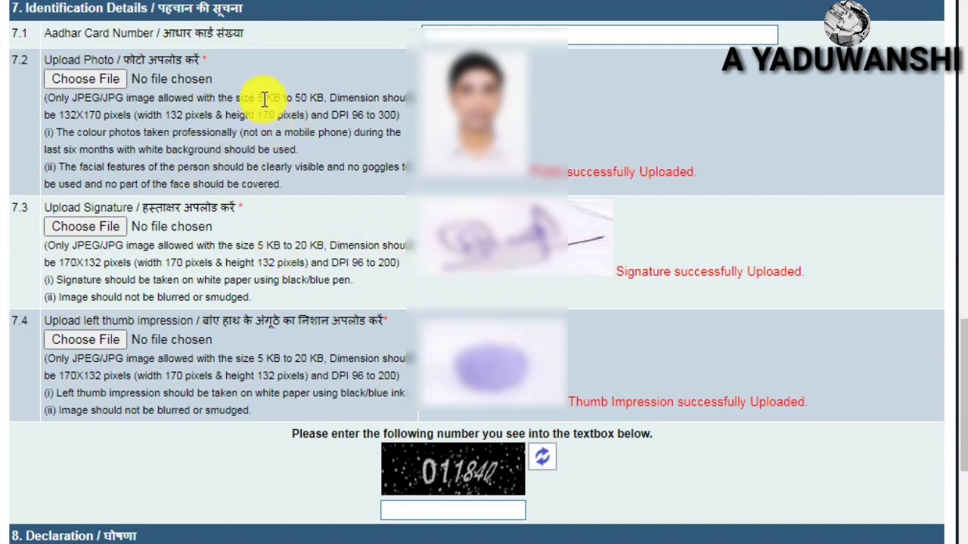
# - Check the photo upload's file size, pixel dimension and DPI requirements against the uploaded photo
pyautogui.moveTo(258, 99); pyautogui.dragTo(318, 97)
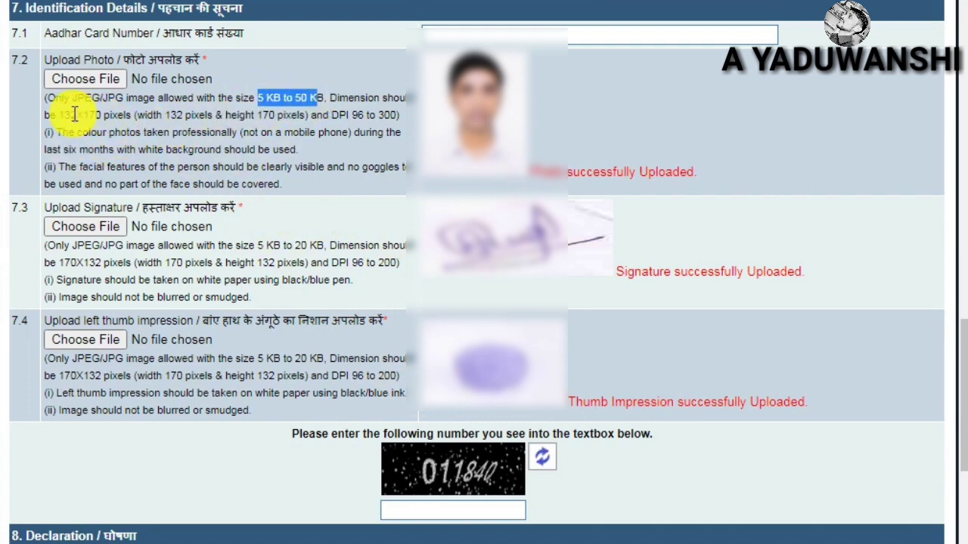
pyautogui.moveTo(60, 115); pyautogui.dragTo(162, 114)
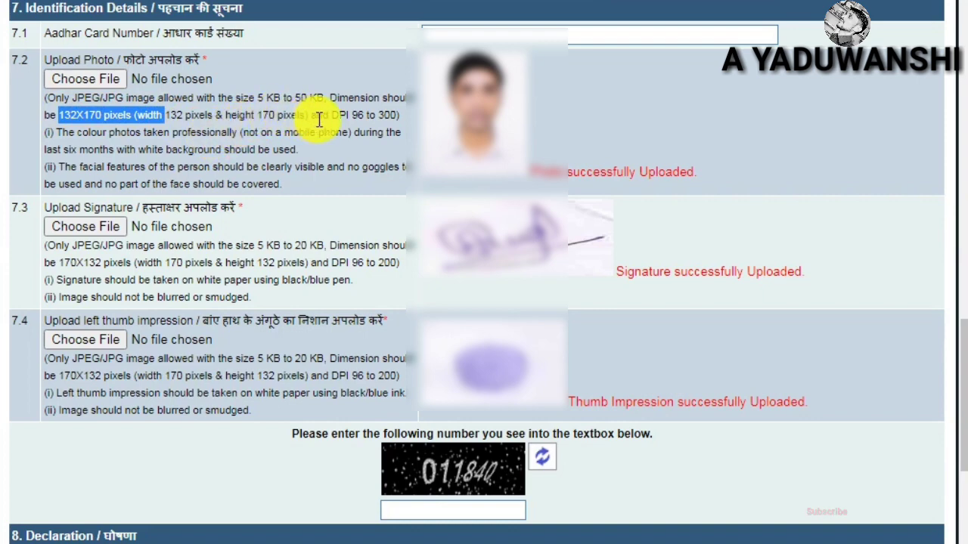
pyautogui.moveTo(354, 118); pyautogui.dragTo(378, 130)
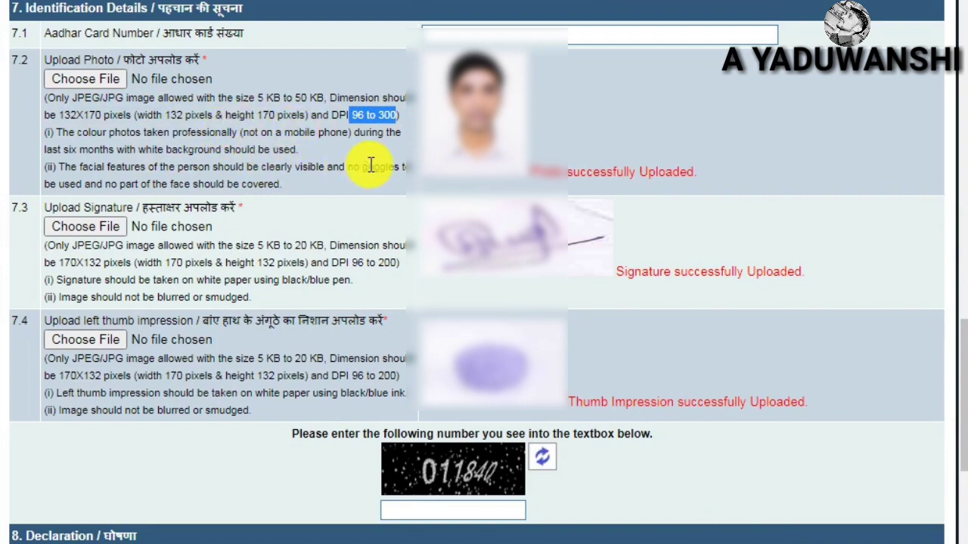
# - Enter the captcha number from the image and accept the declaration
pyautogui.scroll(-4, 389, 272)
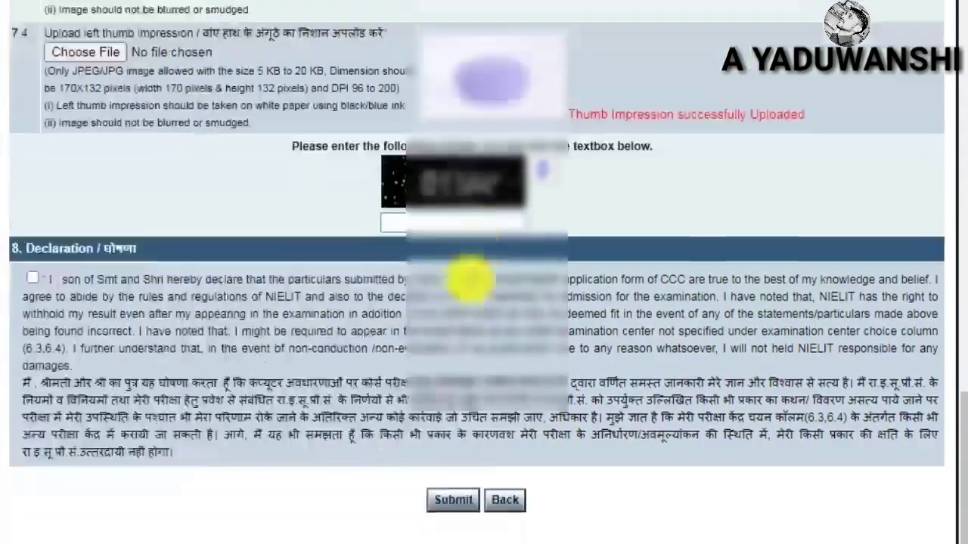
pyautogui.click(465, 223)
pyautogui.write('0')
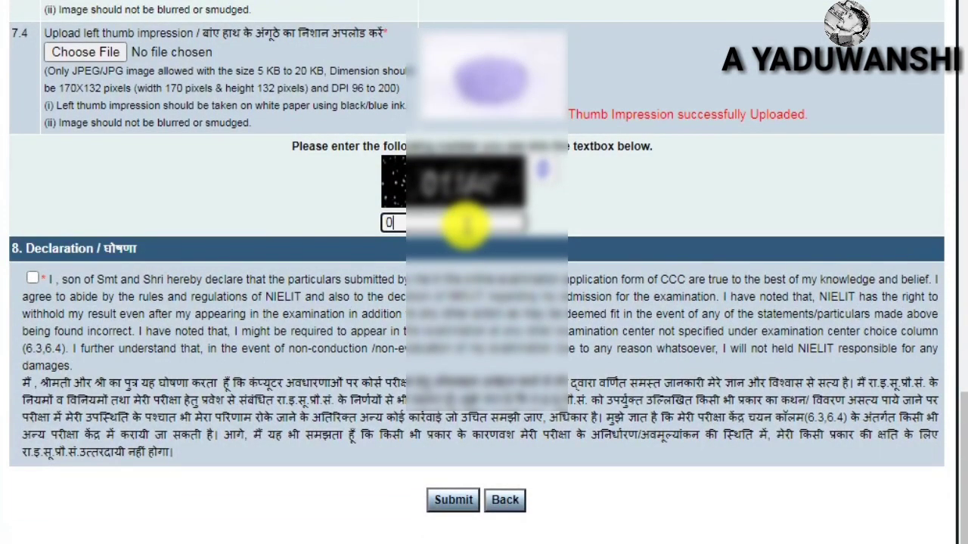
pyautogui.write('11')
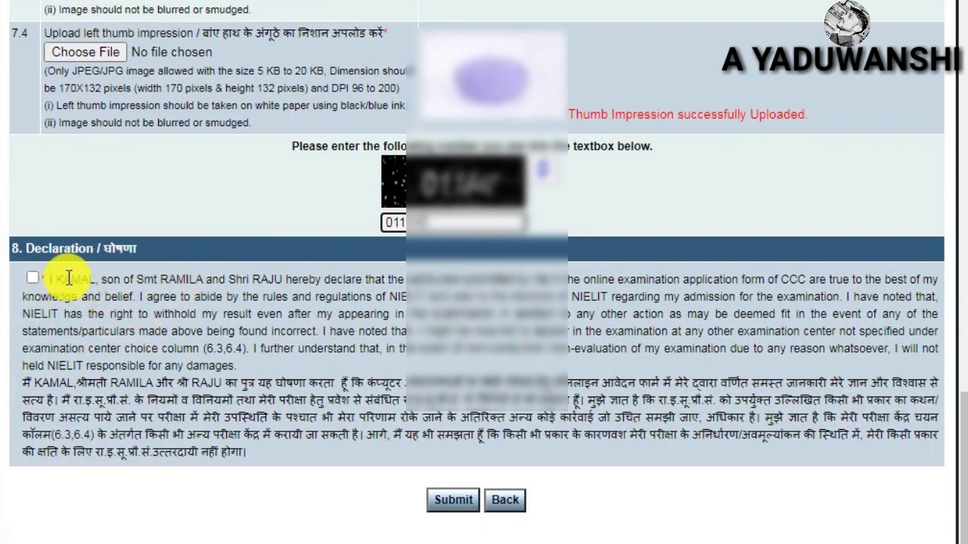
pyautogui.click(34, 278)
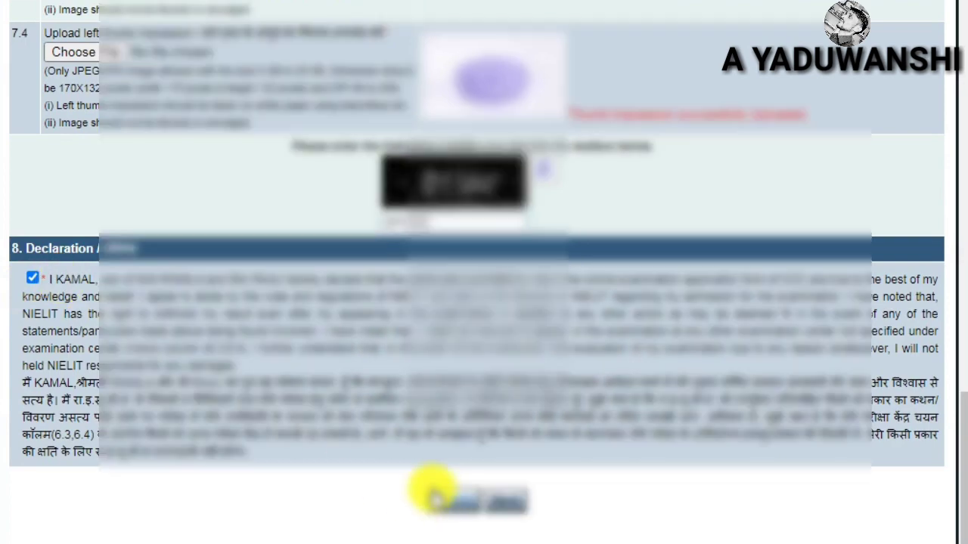
# - Submit the application form and review the application number and the application date and time on the generated form
pyautogui.click(441, 499)
pyautogui.scroll(5, 465, 367)
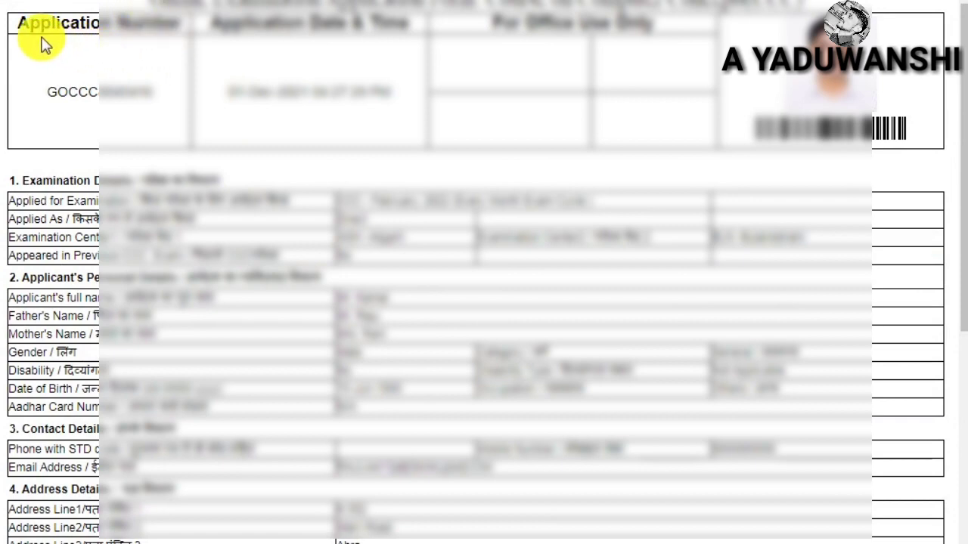
pyautogui.moveTo(42, 93); pyautogui.dragTo(424, 93)
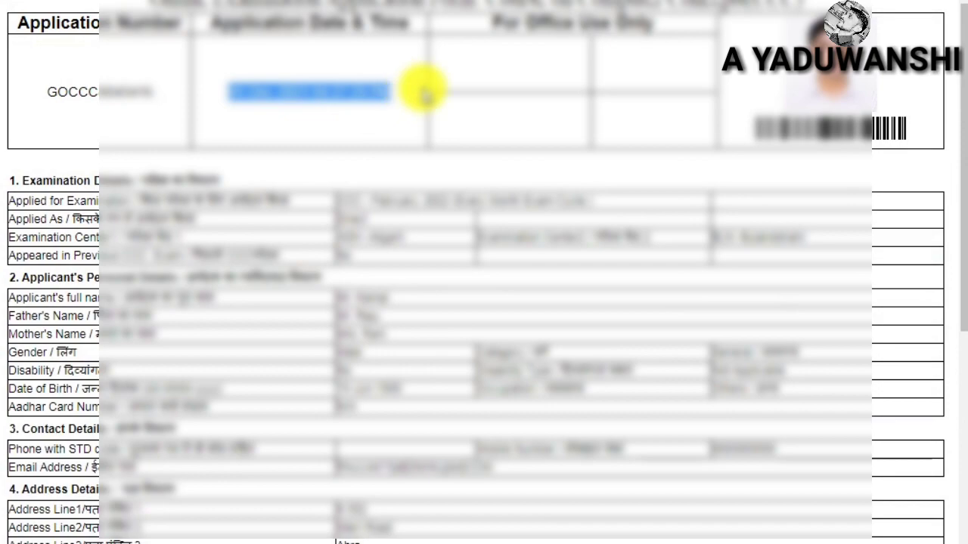
# - Review the generated application form down to the Payment Details section, checking the payment mode and the examination fee
pyautogui.scroll(-3, 346, 285)
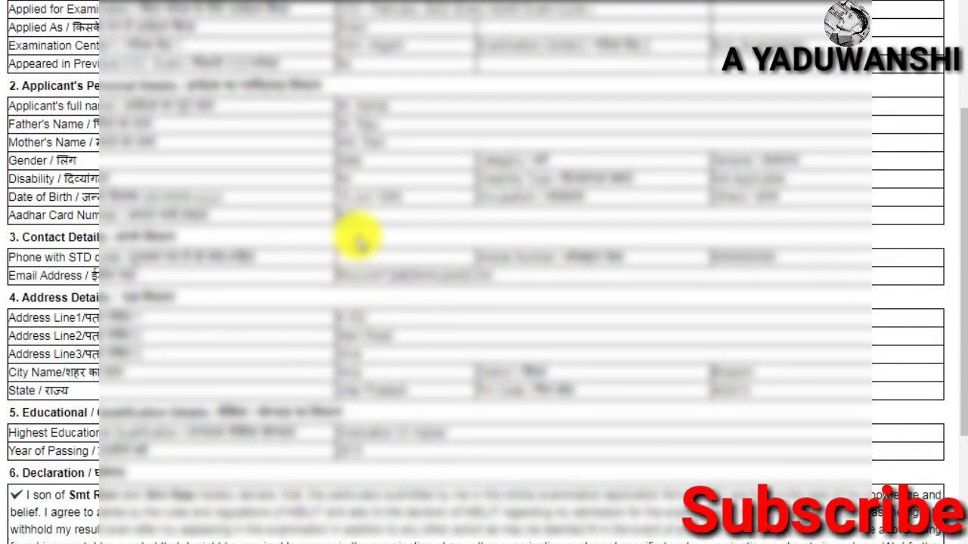
pyautogui.scroll(-3, 358, 236)
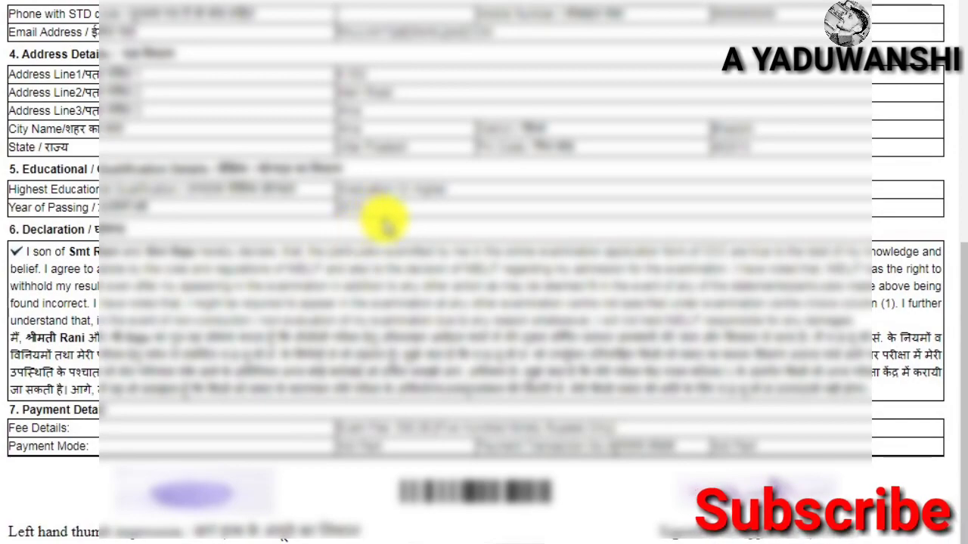
pyautogui.scroll(6, 378, 231)
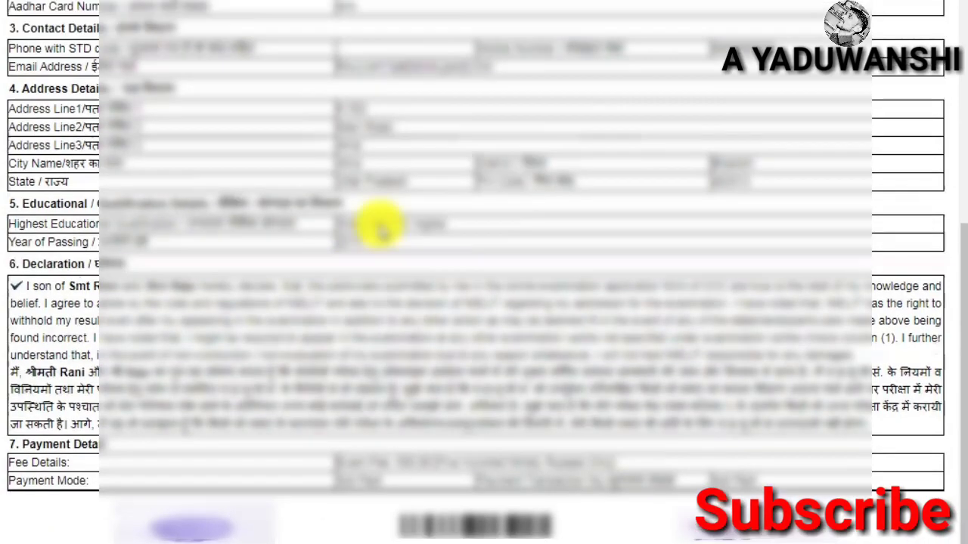
pyautogui.scroll(-6, 434, 223)
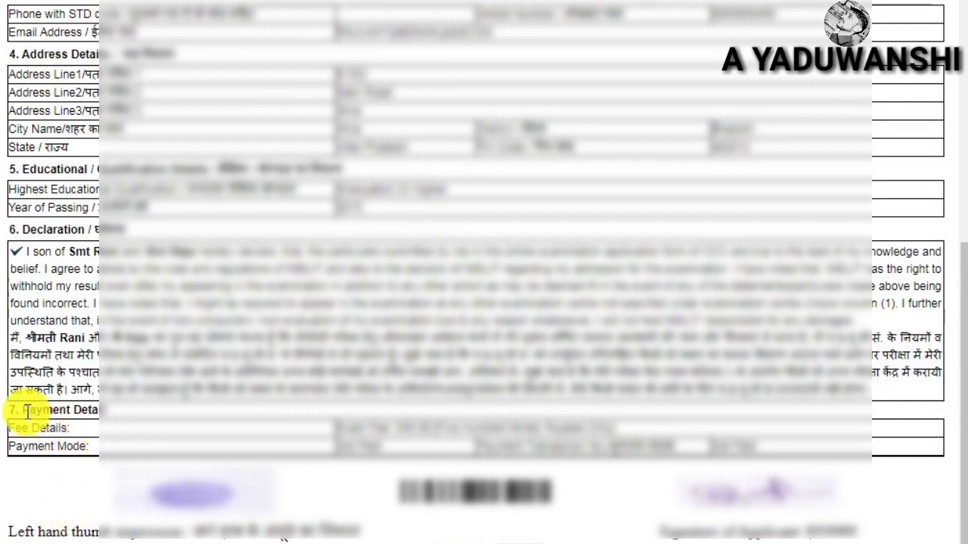
pyautogui.moveTo(22, 410); pyautogui.dragTo(149, 421)
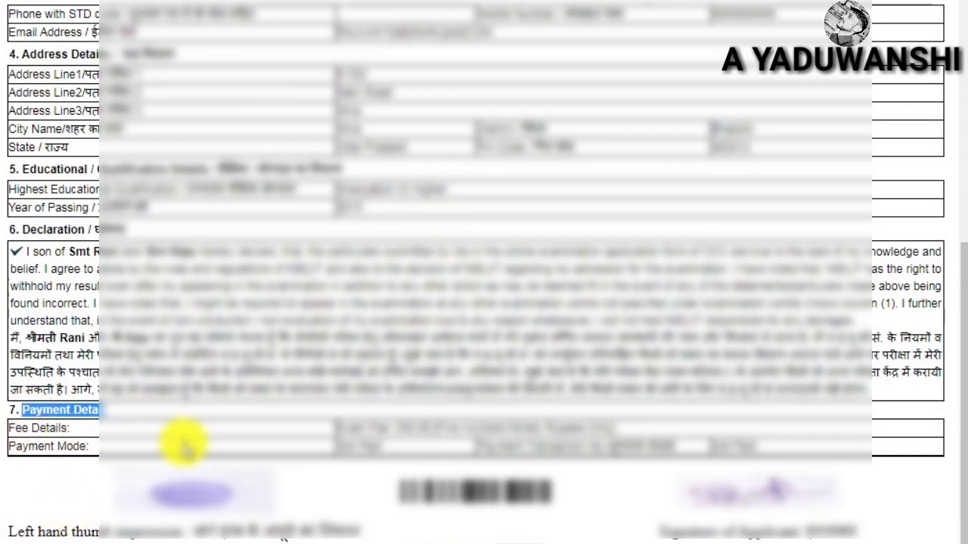
pyautogui.moveTo(333, 447); pyautogui.dragTo(437, 456)
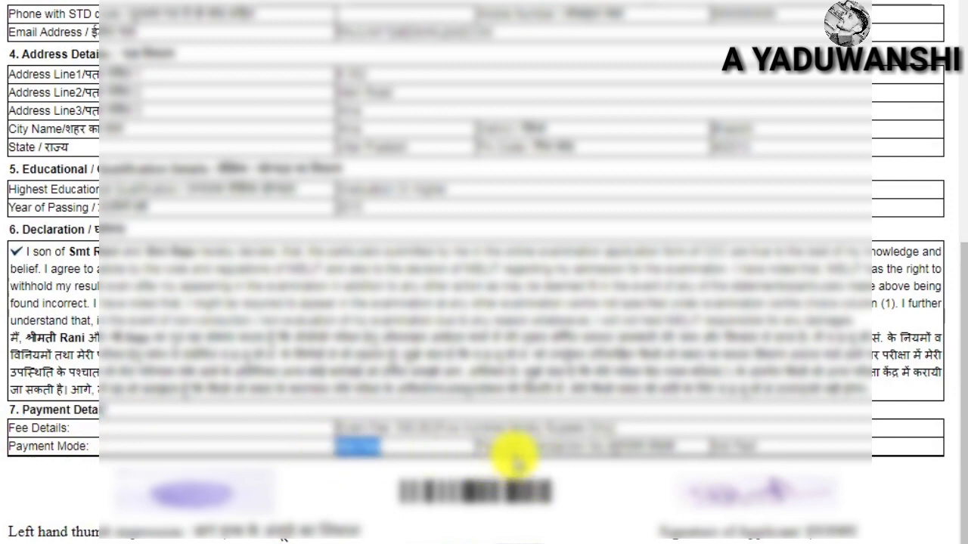
pyautogui.click(392, 428)
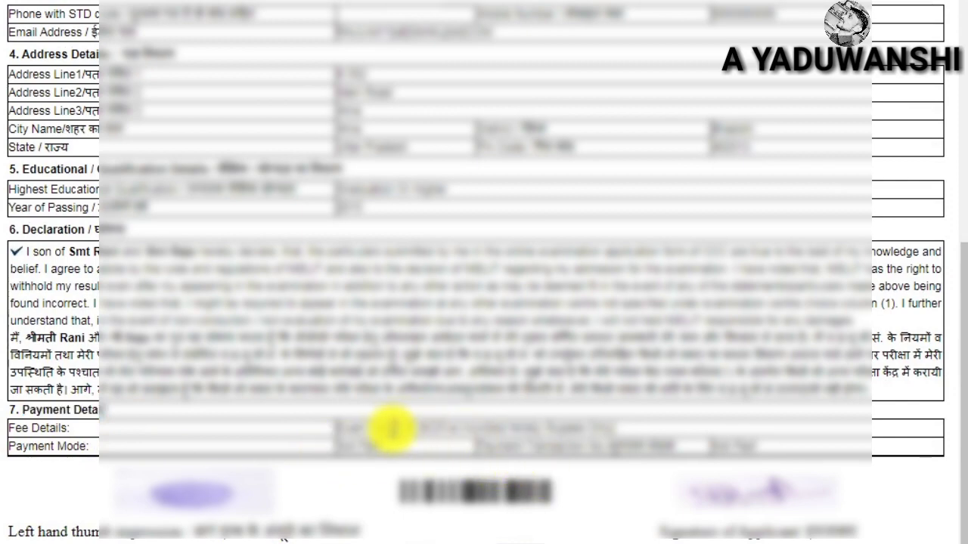
pyautogui.moveTo(406, 428); pyautogui.dragTo(654, 437)
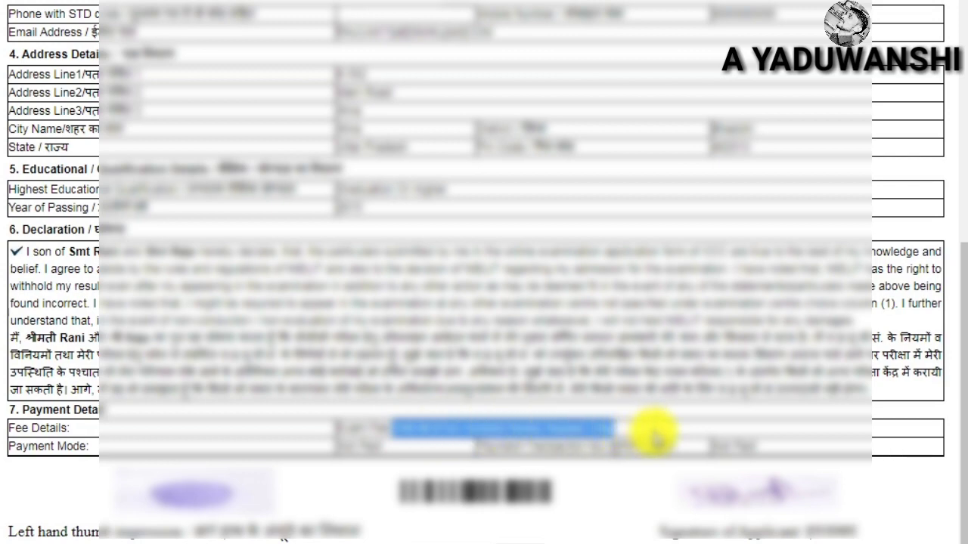